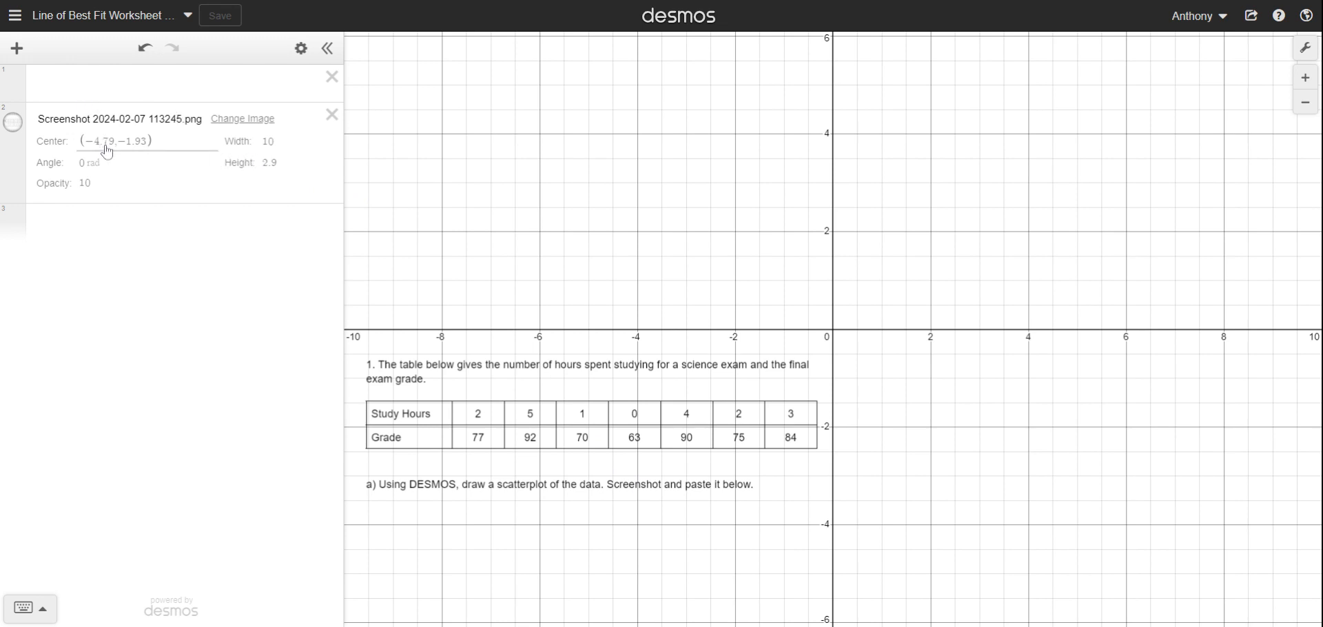
Insert a table above the worksheet image and view the point style options of its y₁ column.
left_click(69, 82)
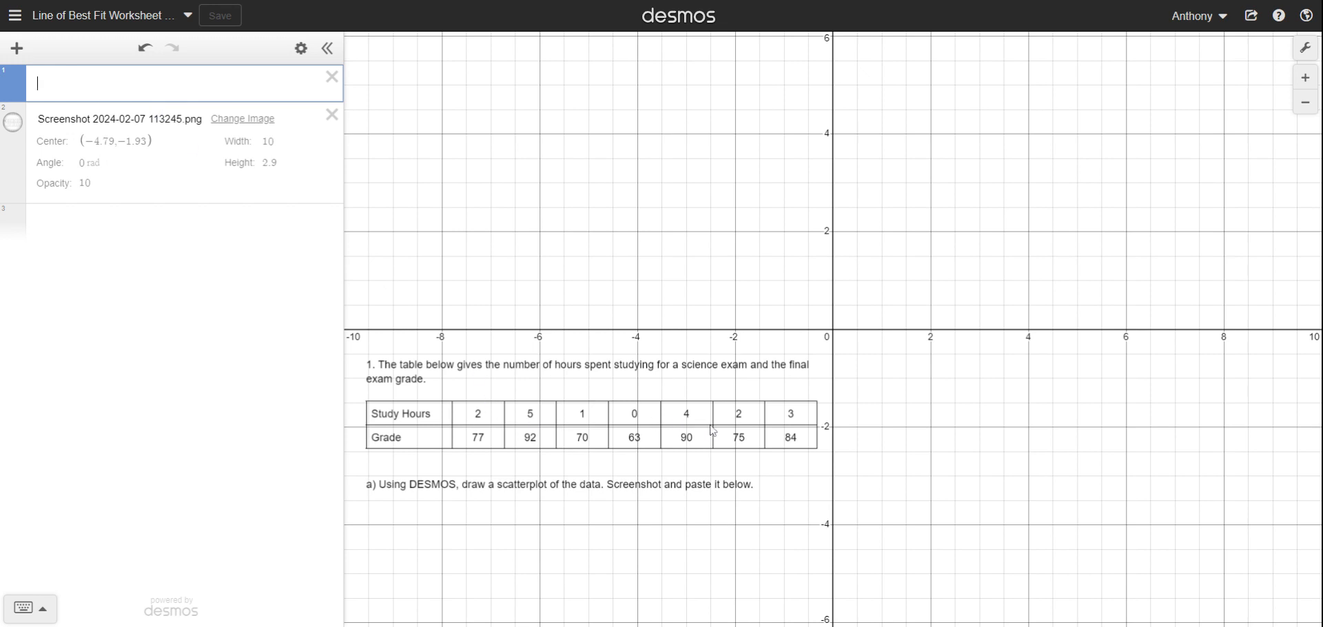
left_click(17, 56)
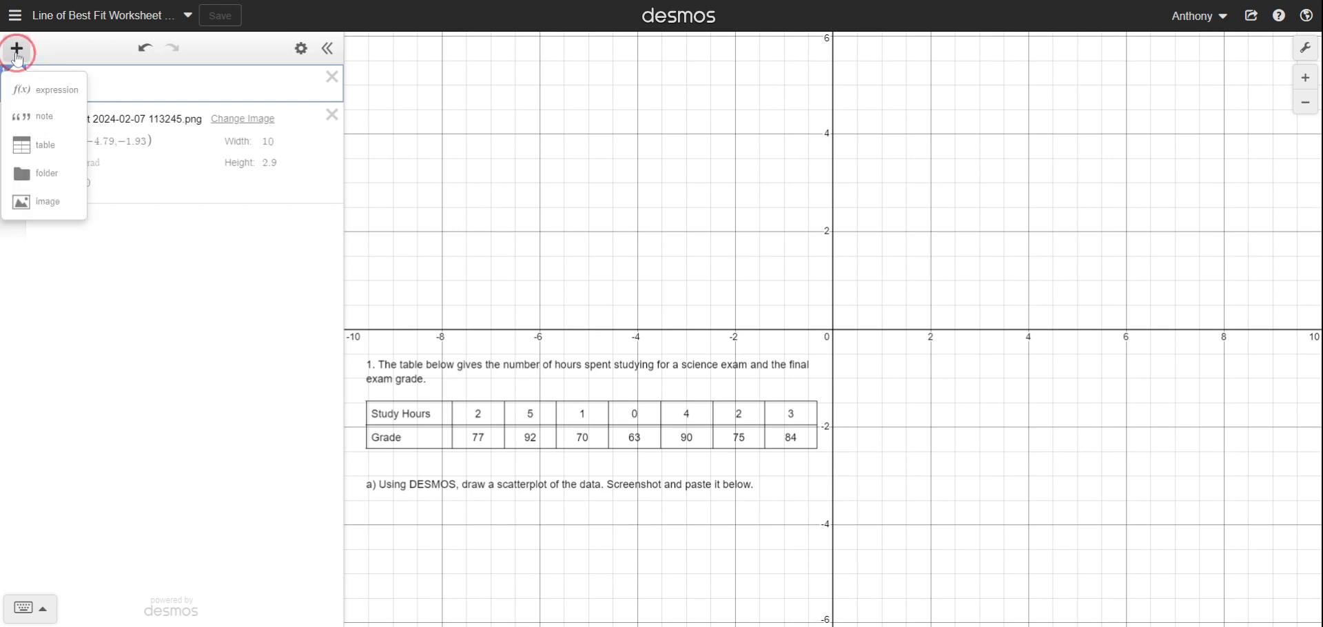
left_click(53, 153)
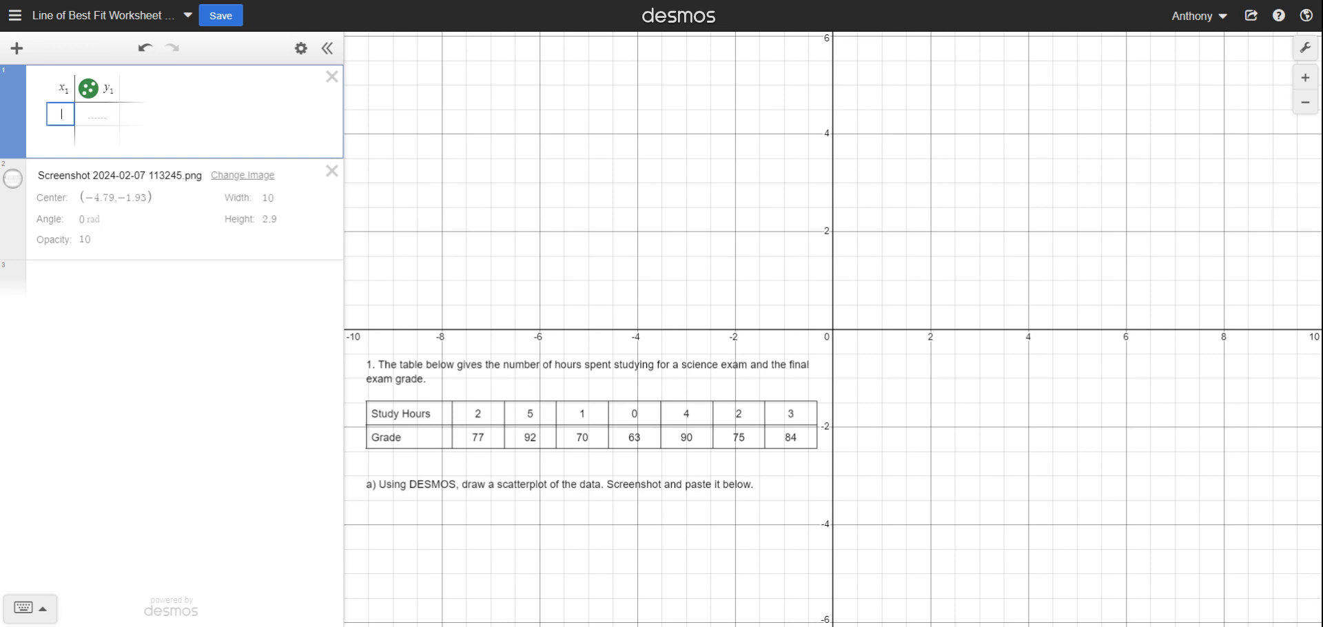
left_click(91, 94)
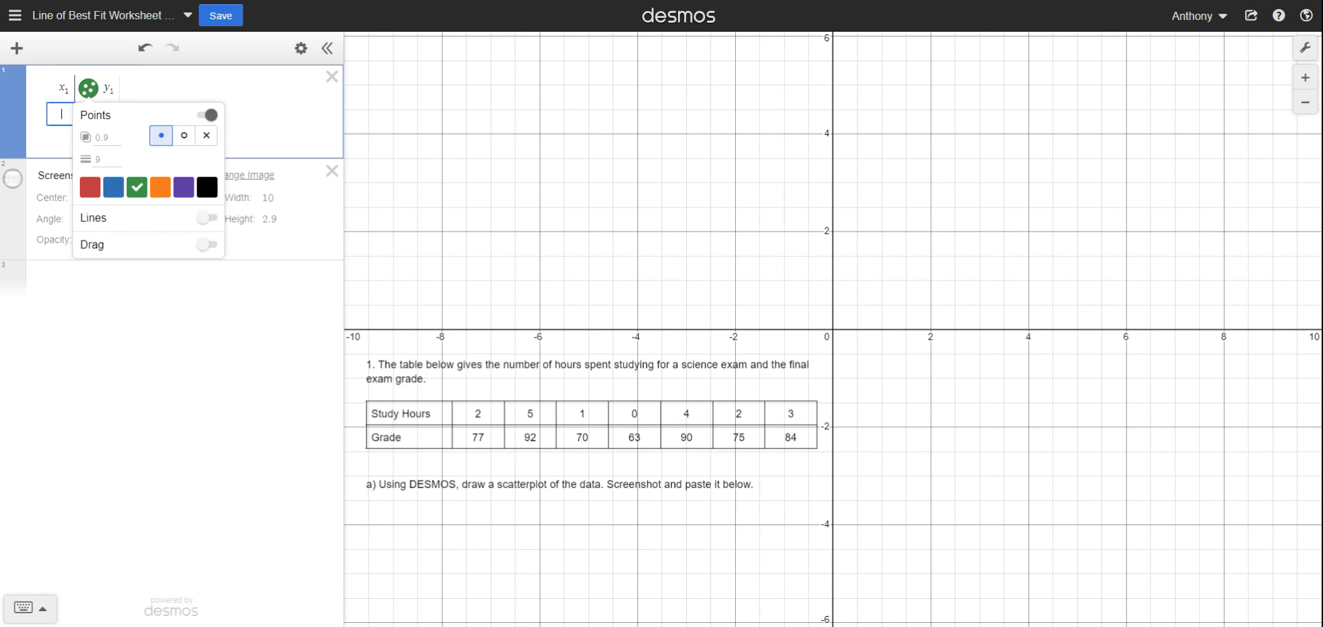
left_click(168, 82)
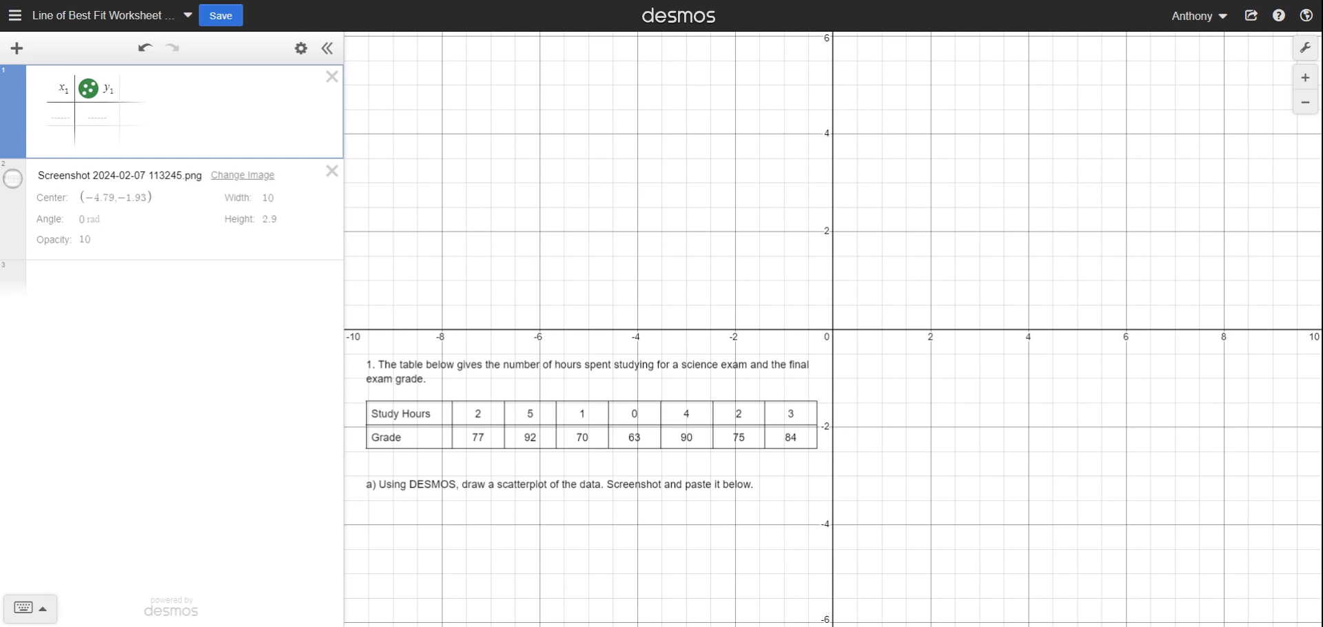
Fill the table's x₁ column with the study hours 2, 5, 1, 0, 4, 2 and 3.
left_click(61, 115)
type("2")
key("Return")
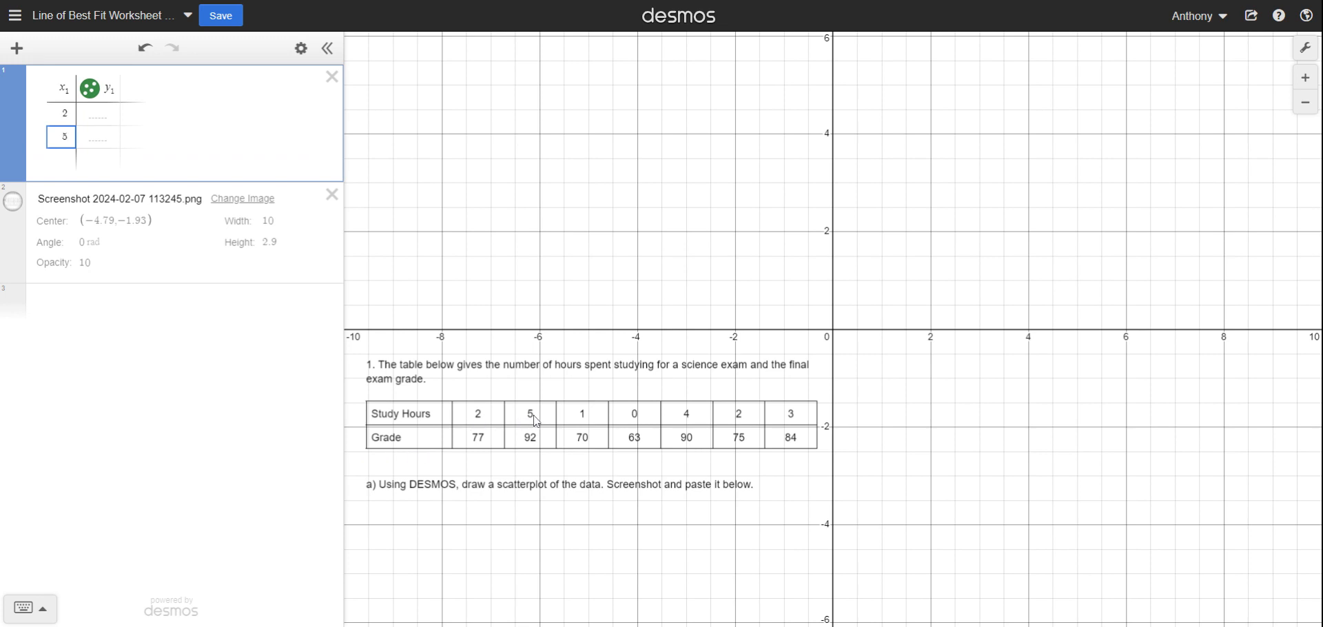
key("Return")
type("8")
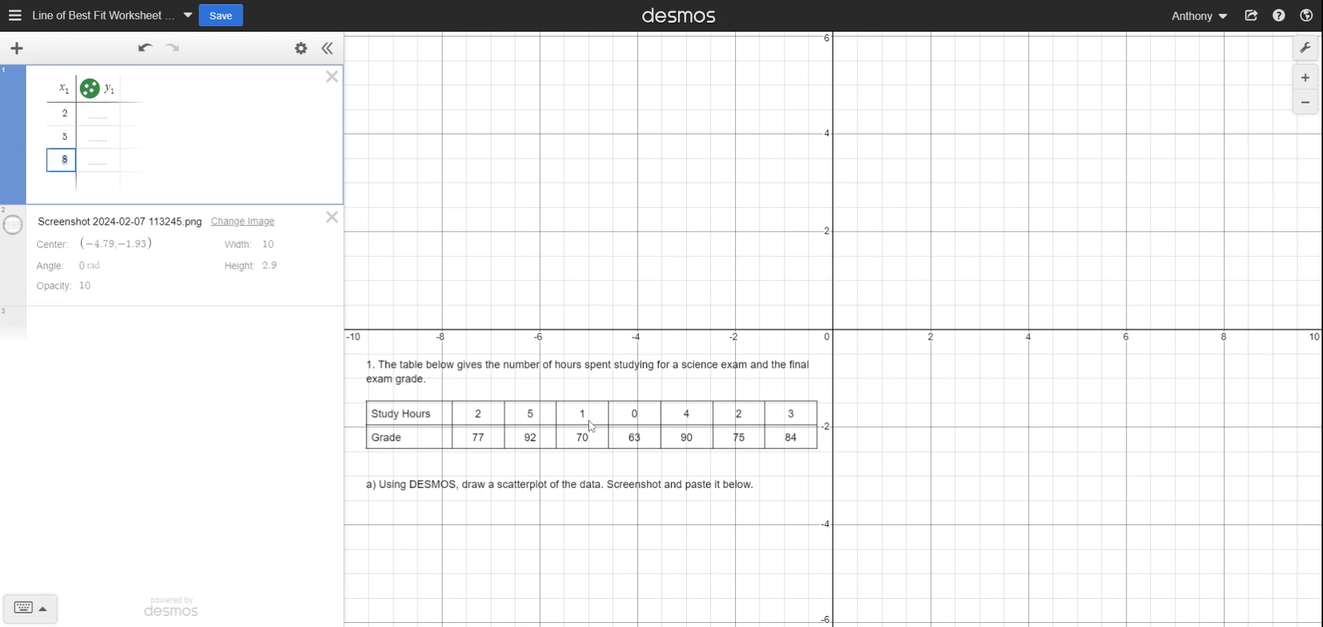
type("1")
key("Return")
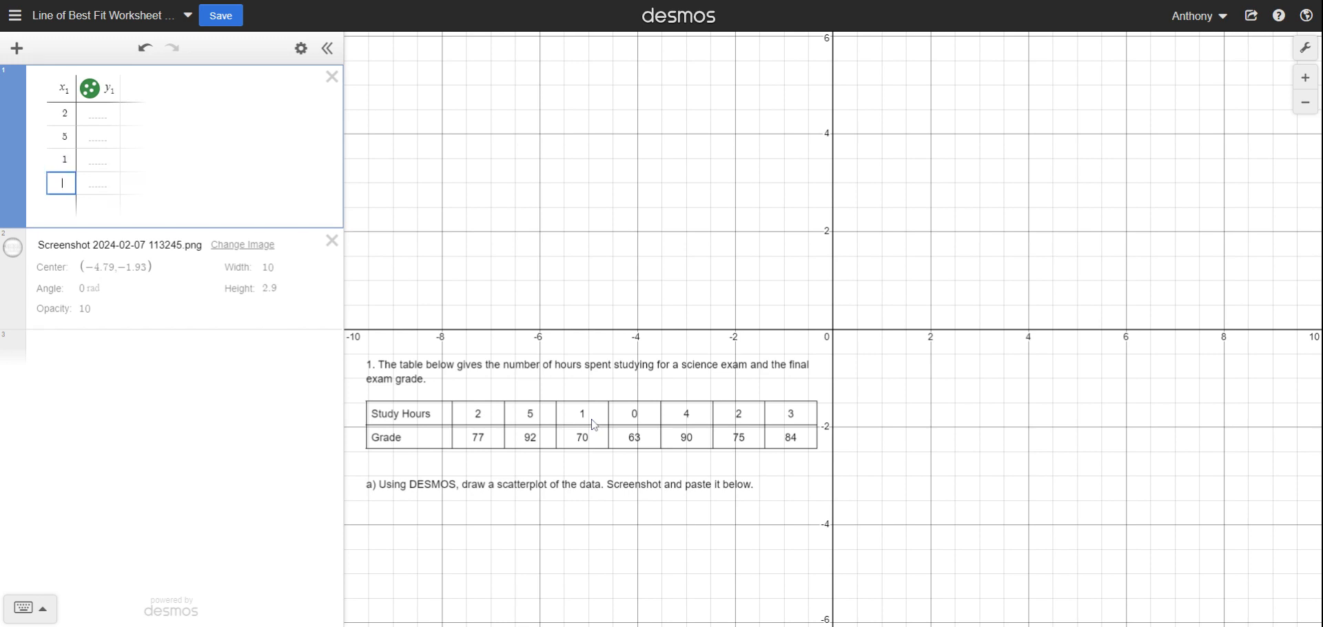
type("0")
key("Return")
type("4")
key("Return")
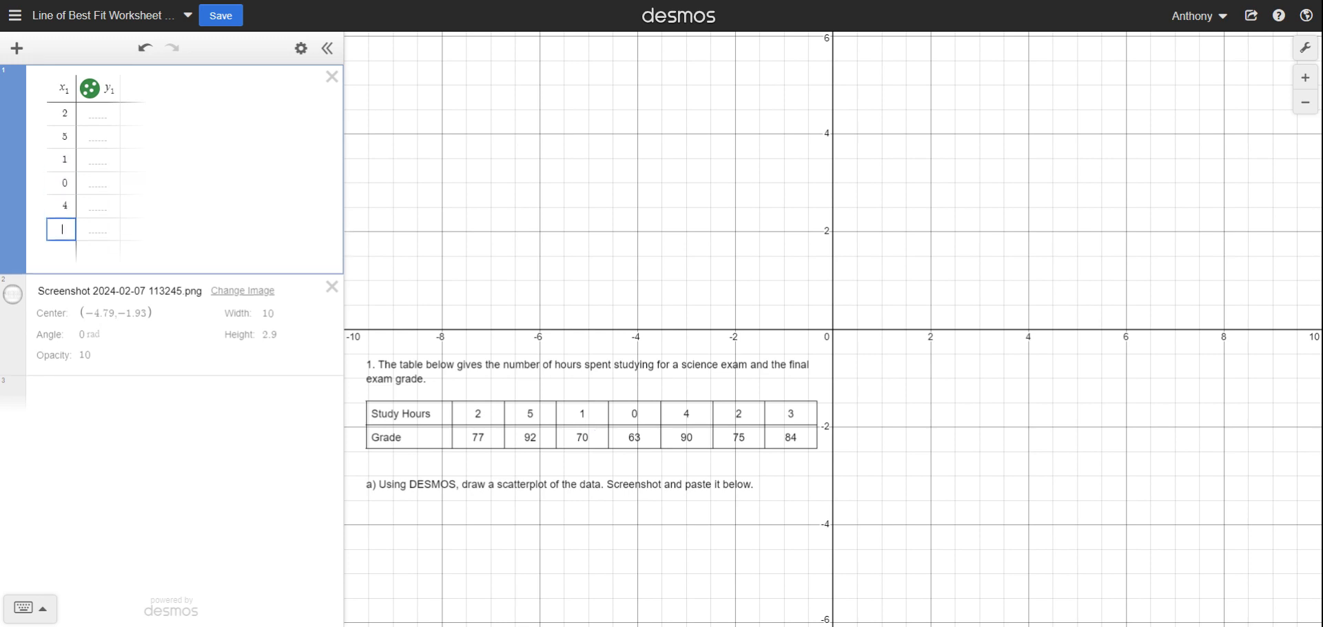
type("2")
key("Return")
type("3")
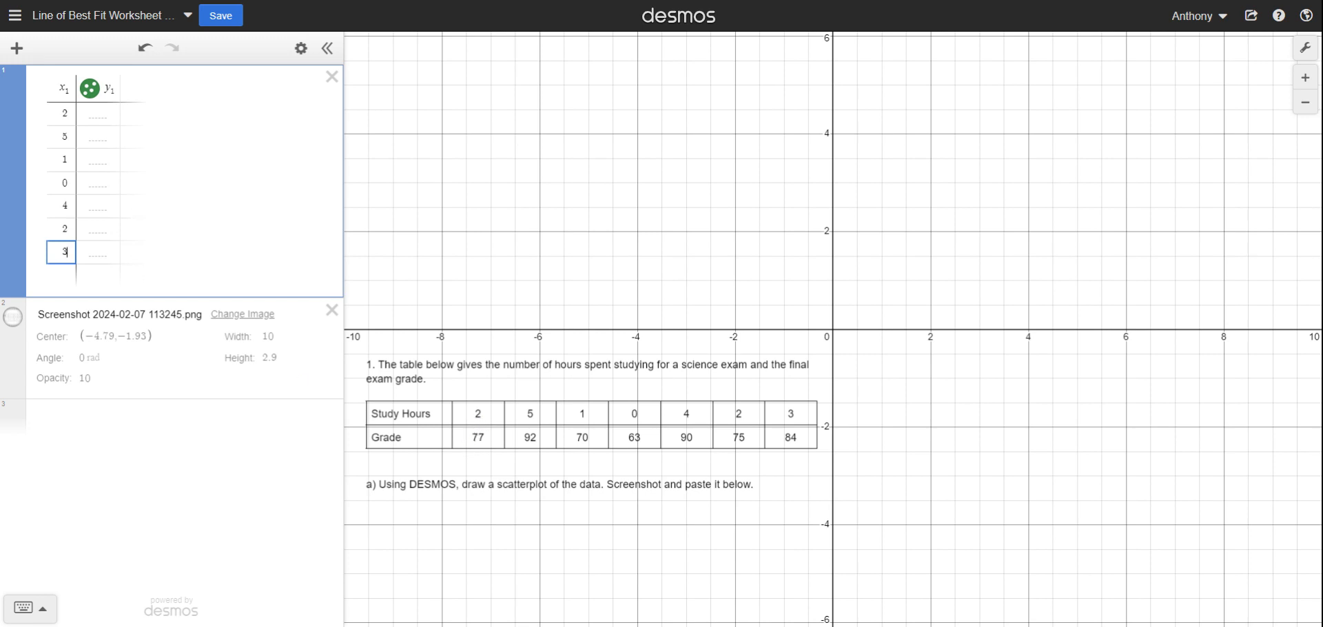
Fill the table's y₁ column with the grades 77, 92, 70, 63, 90, 75 and 84.
left_click(100, 114)
type("77")
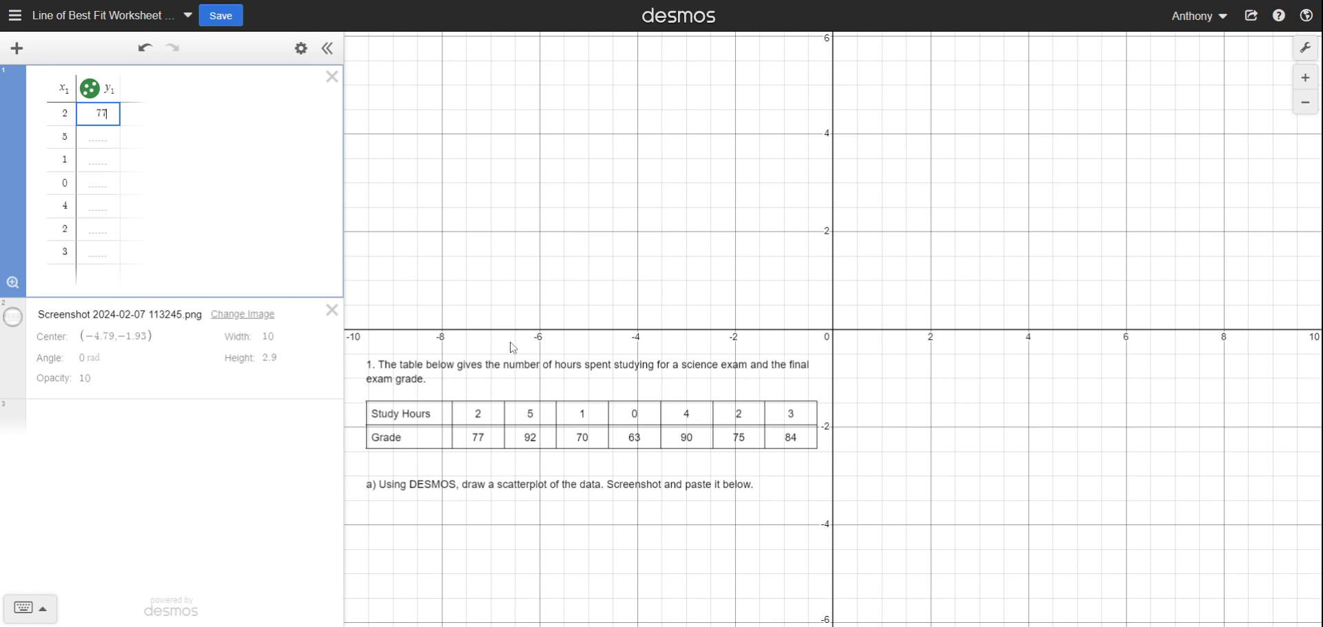
key("Return")
type("92")
key("Return")
type("70")
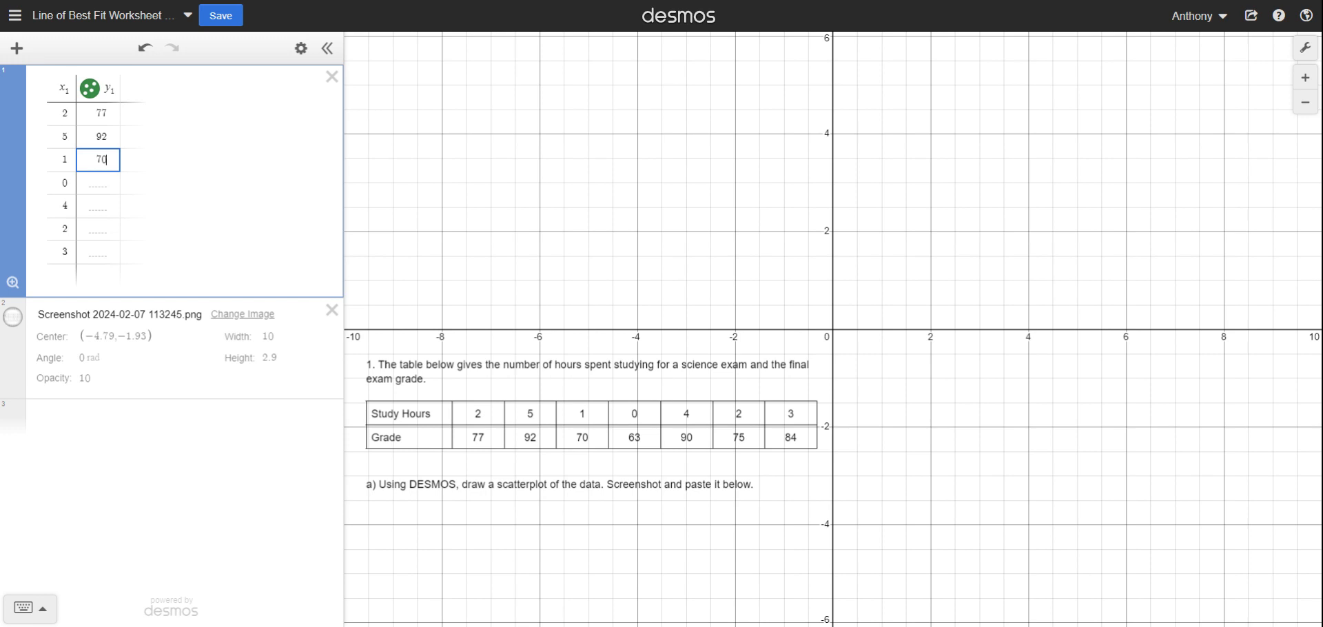
key("Return")
type("63")
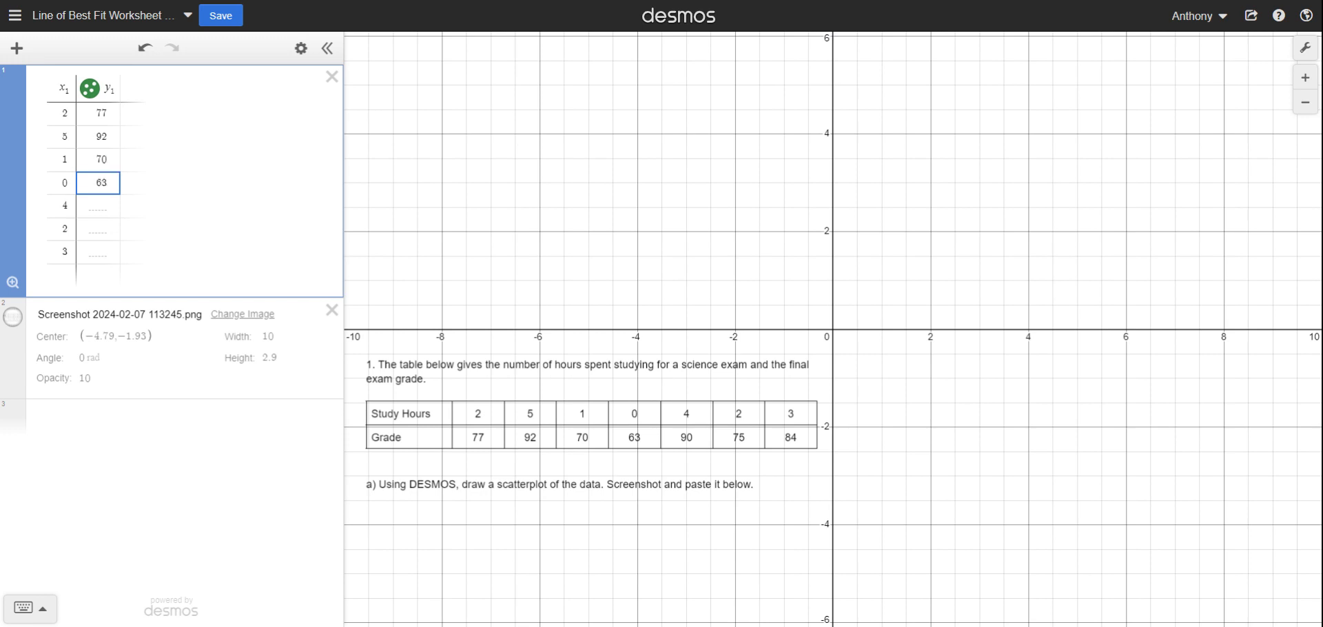
key("Return")
type("90")
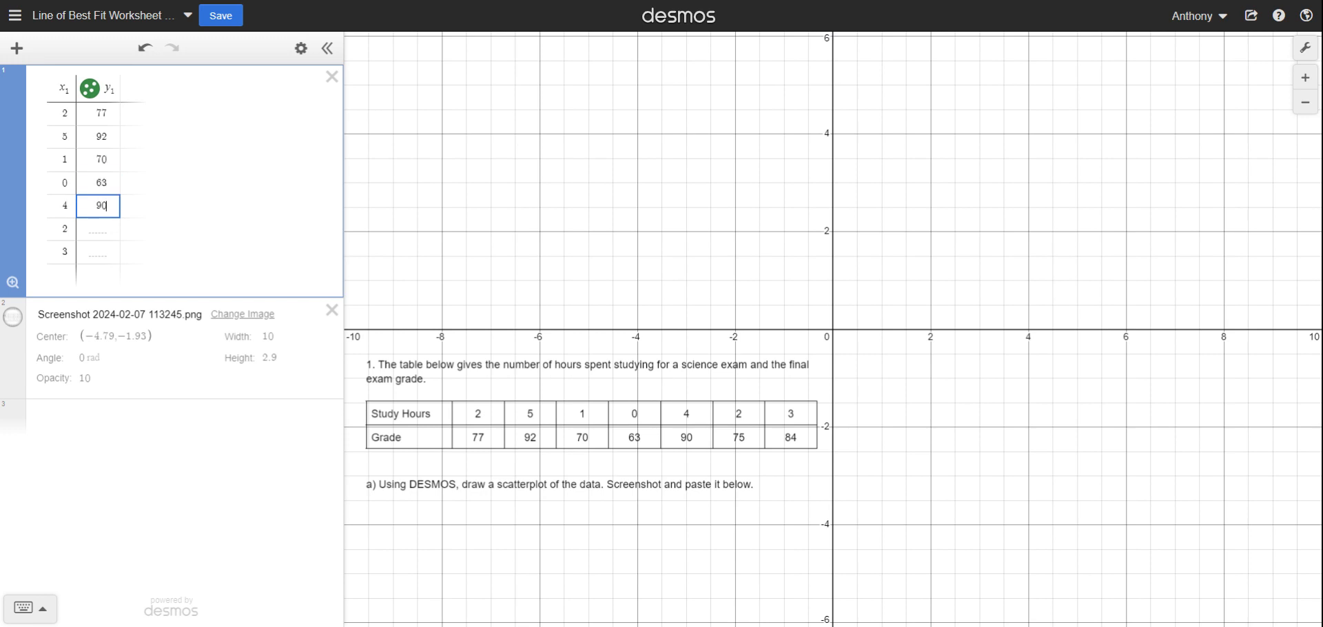
key("Return")
type("75")
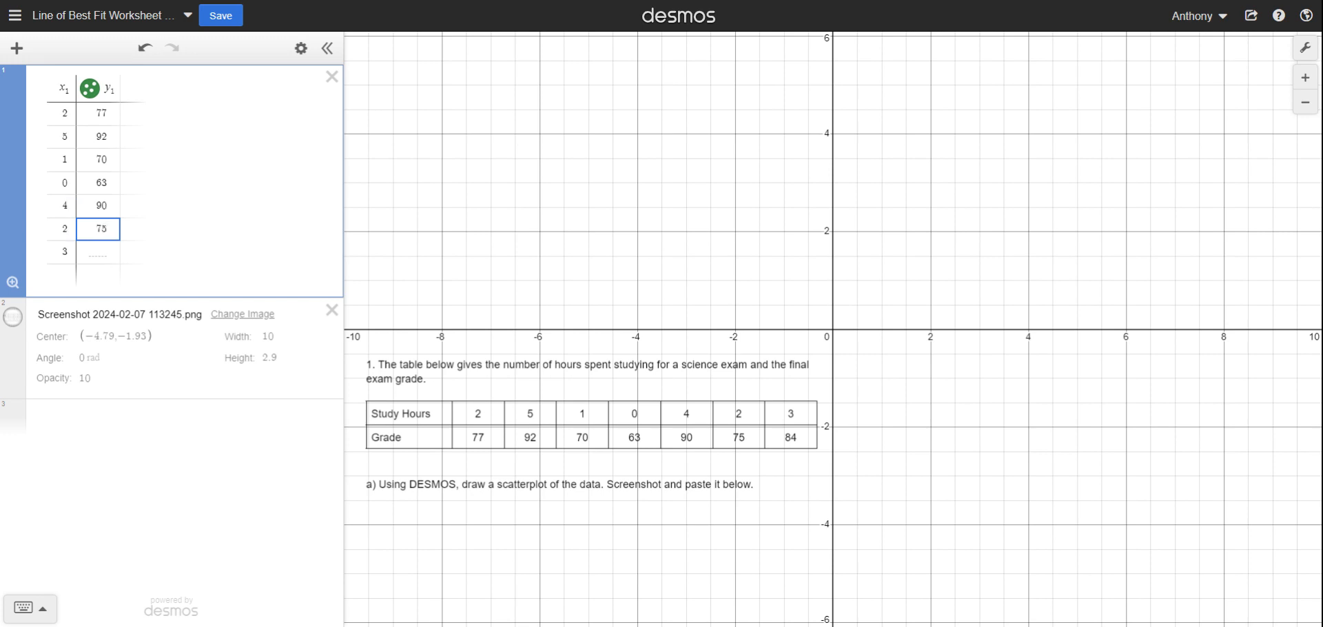
key("Return")
type("84")
Delete the worksheet screenshot image and zoom the graph out far enough to show the plotted points.
left_click(332, 310)
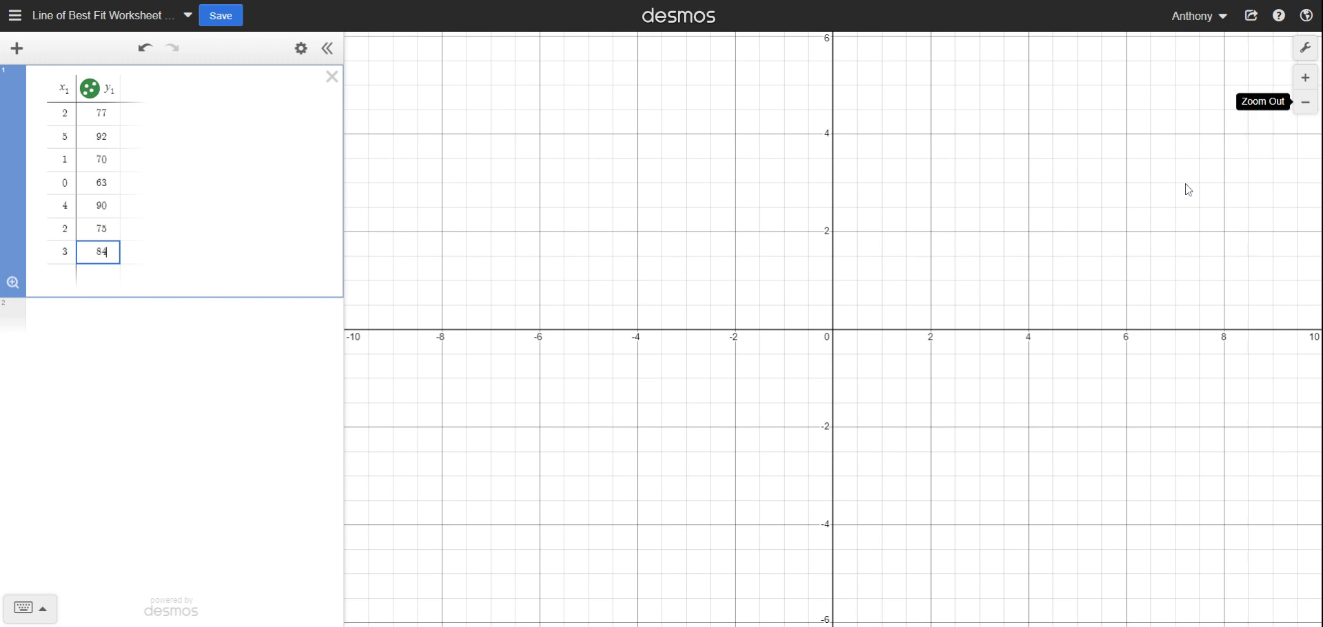
left_click(908, 266)
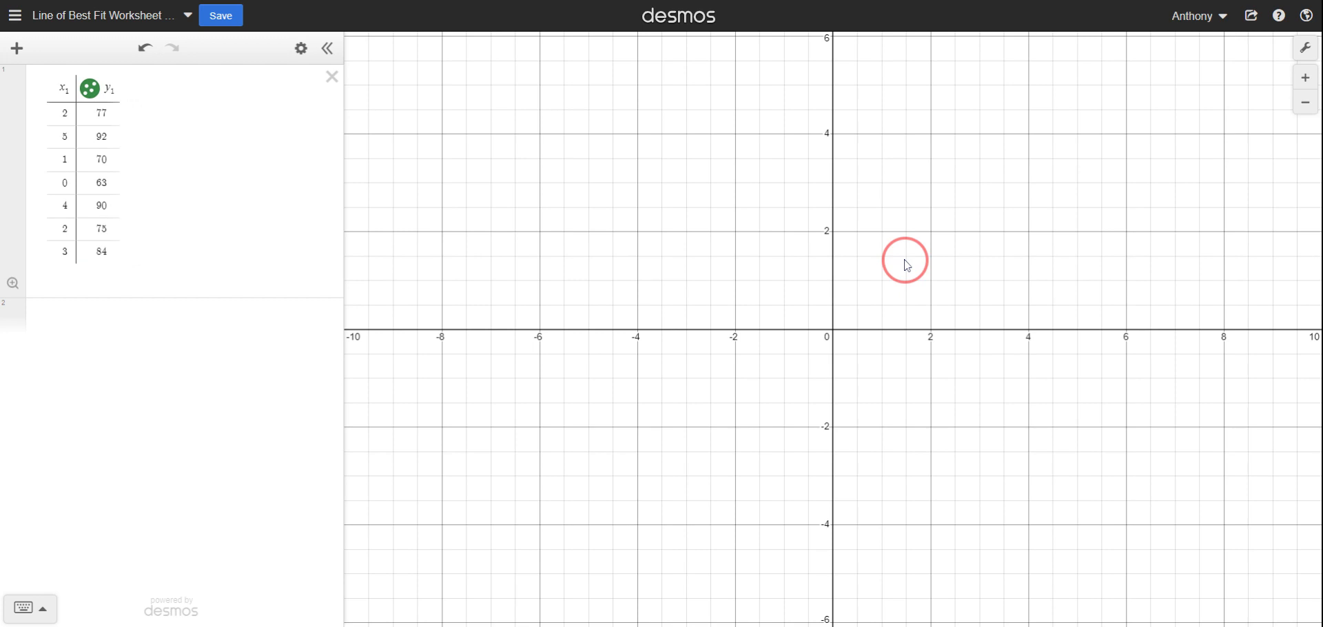
left_click_drag(908, 265, 810, 306)
left_click(1303, 107)
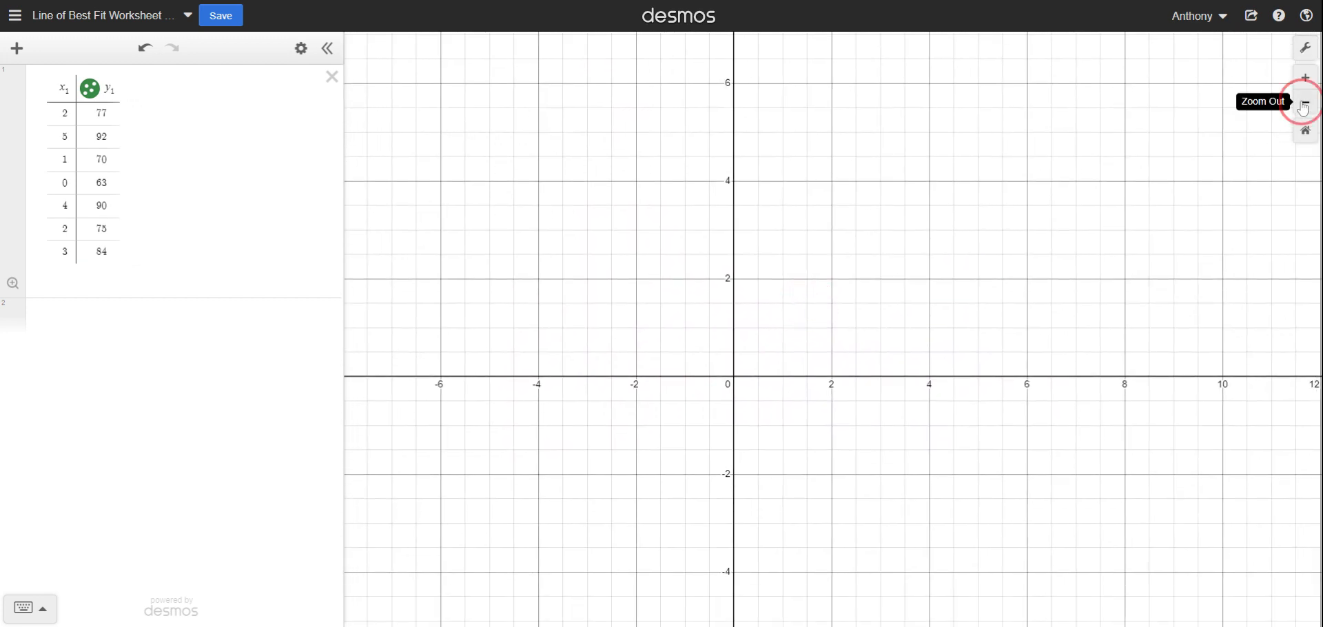
left_click(1303, 107)
left_click(1303, 106)
left_click(1304, 107)
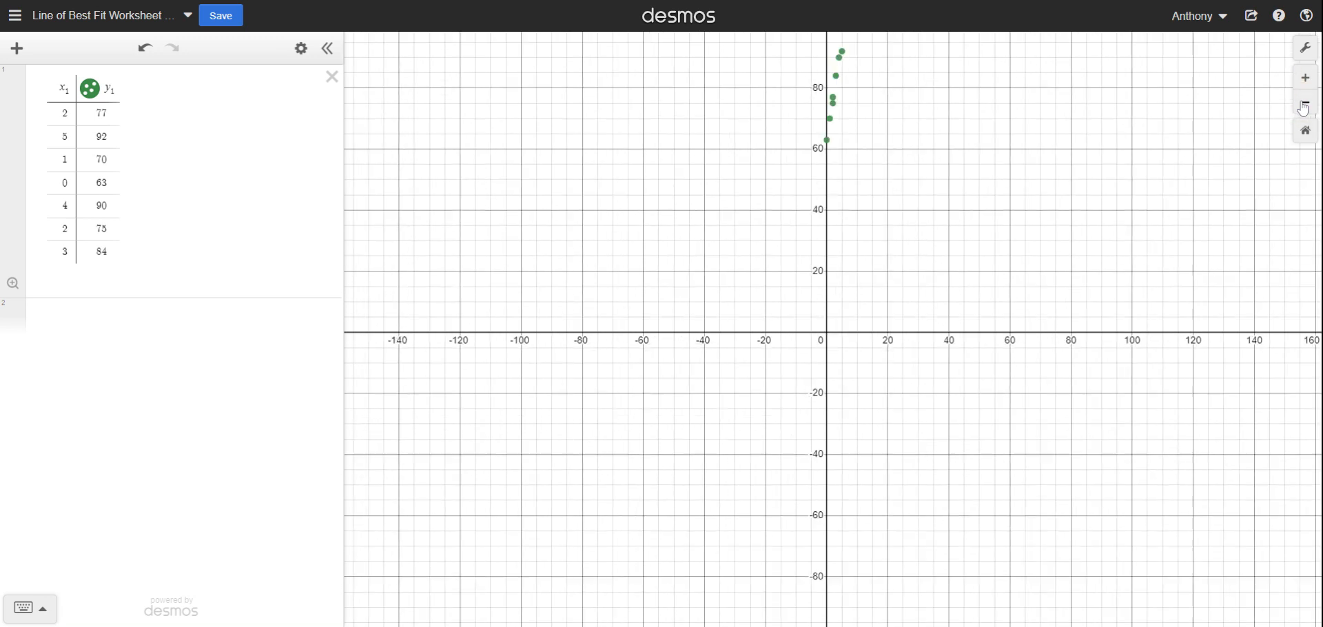
Frame the scatterplot more closely, keeping all seven points and the x-axis in view.
left_click_drag(970, 126, 959, 296)
scroll(873, 280, "up", 2)
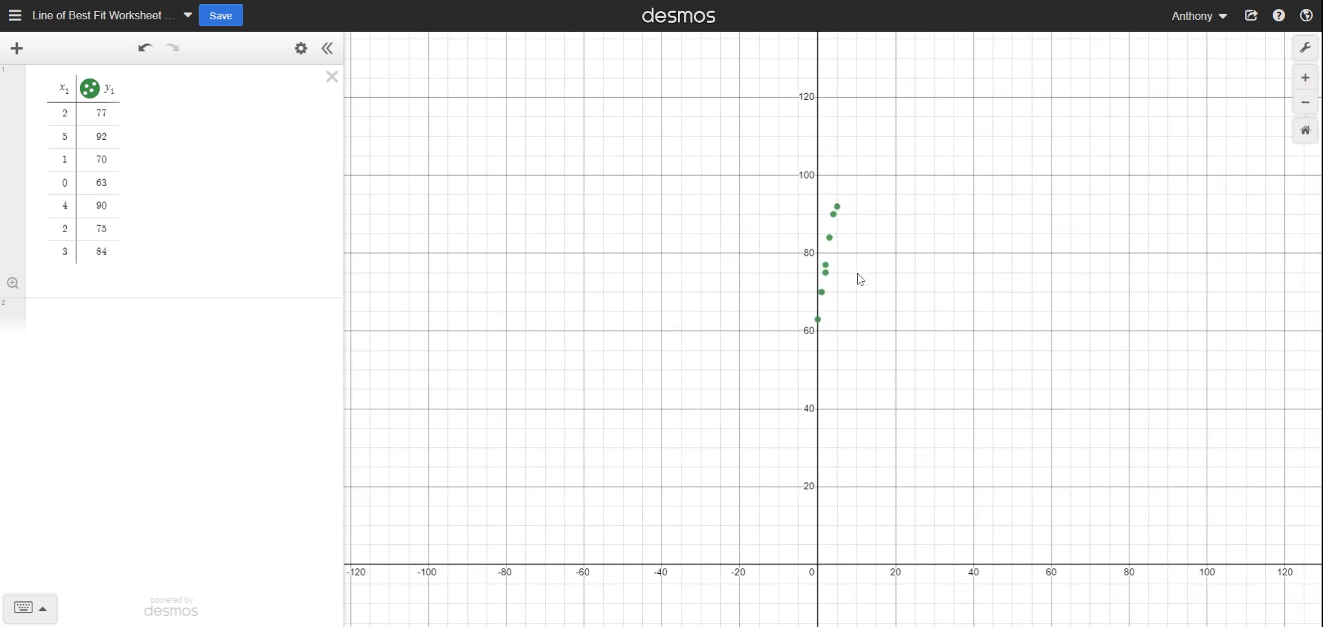
scroll(861, 280, "up", 2)
left_click_drag(861, 279, 933, 254)
scroll(914, 341, "up", 1)
scroll(1011, 381, "down", 2)
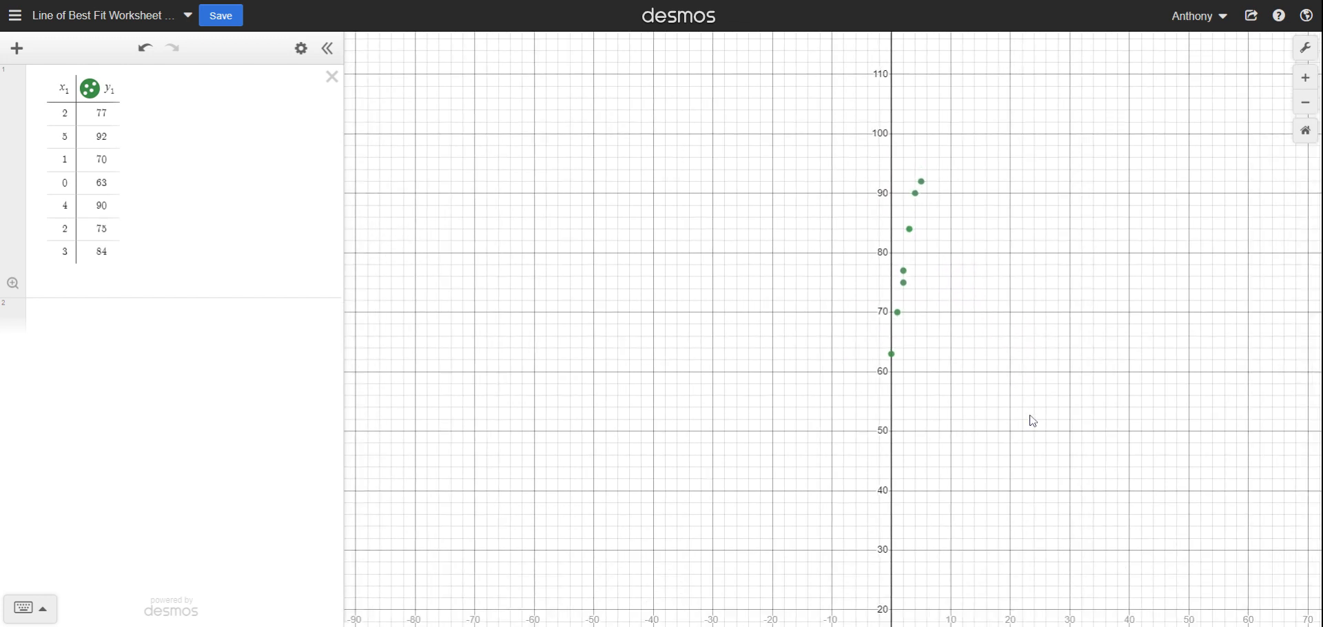
left_click_drag(1034, 422, 1004, 298)
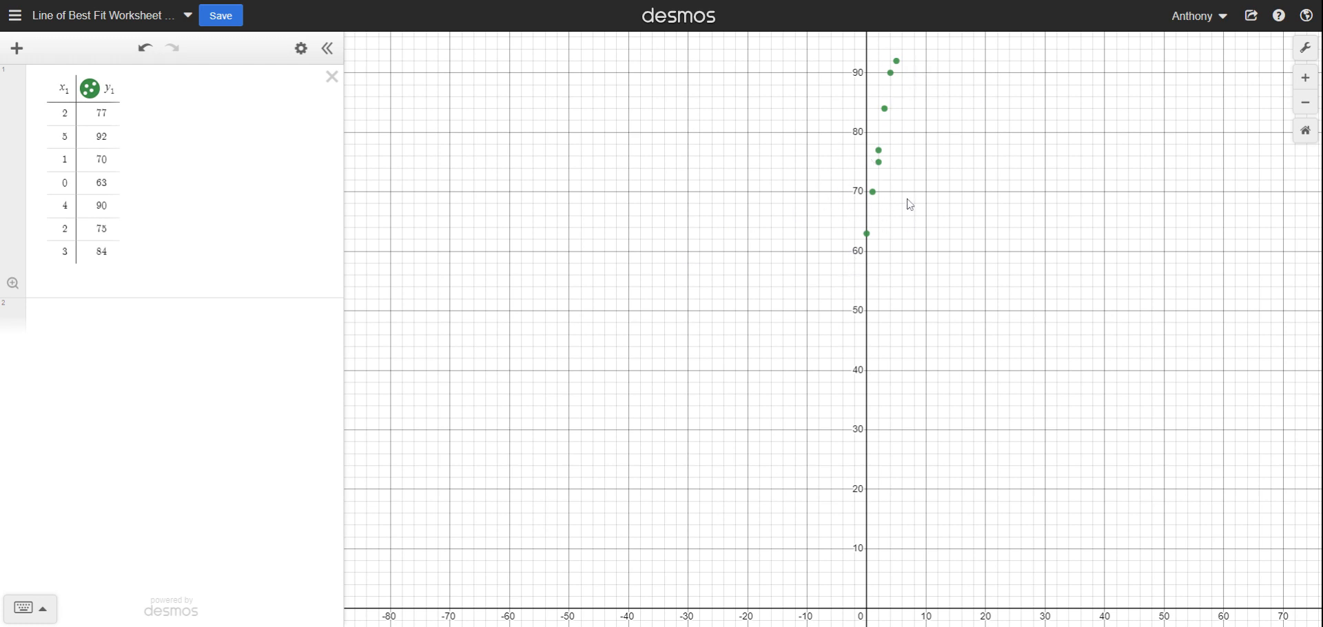
left_click_drag(911, 205, 919, 206)
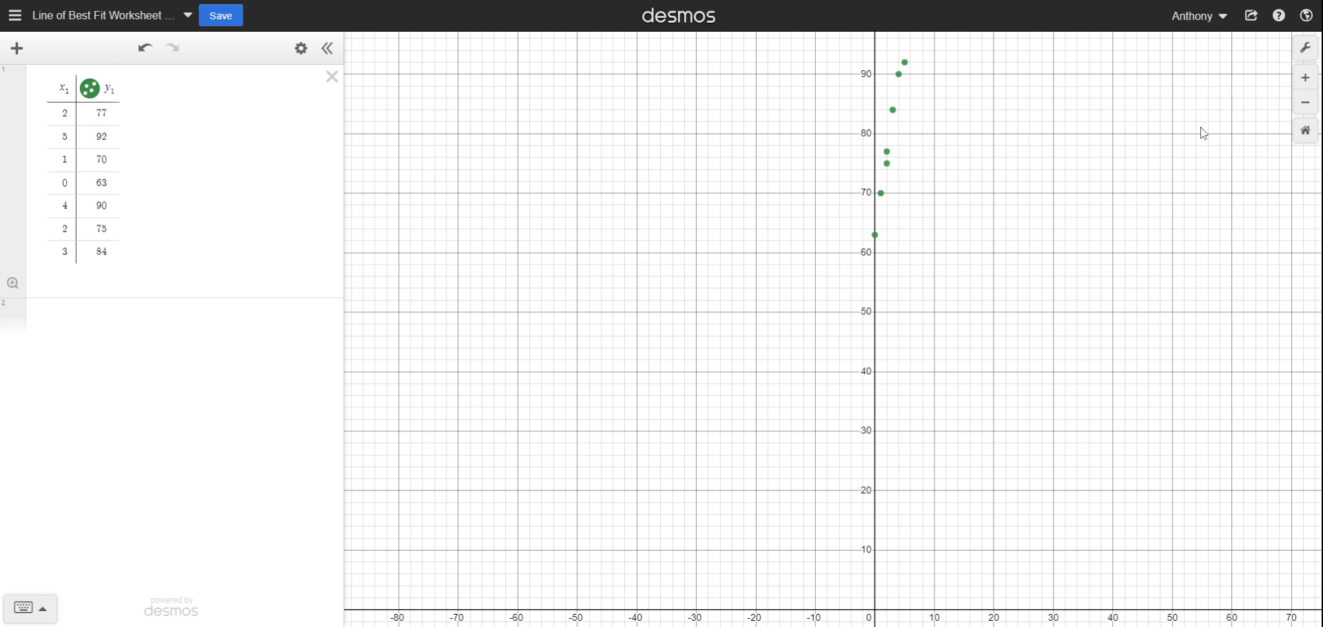
Label the x-axis "Study Hours" and the y-axis "Grades", and switch the graph to the larger text size.
left_click(1307, 50)
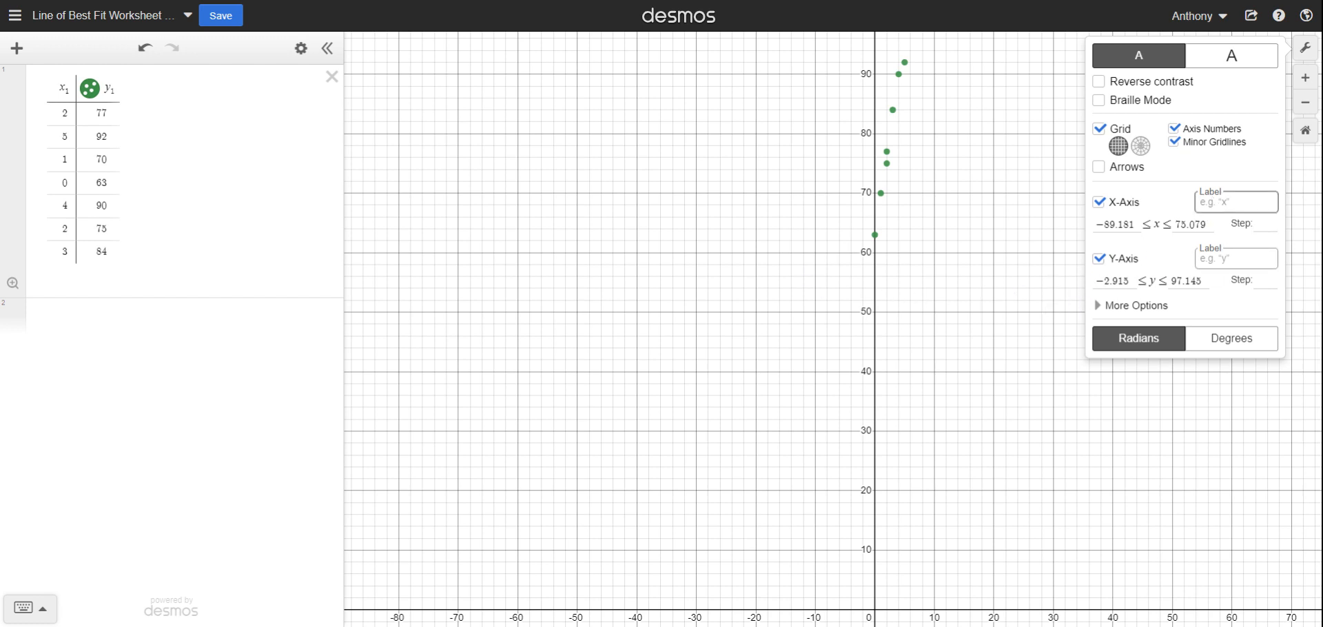
left_click(1228, 204)
type("Study ")
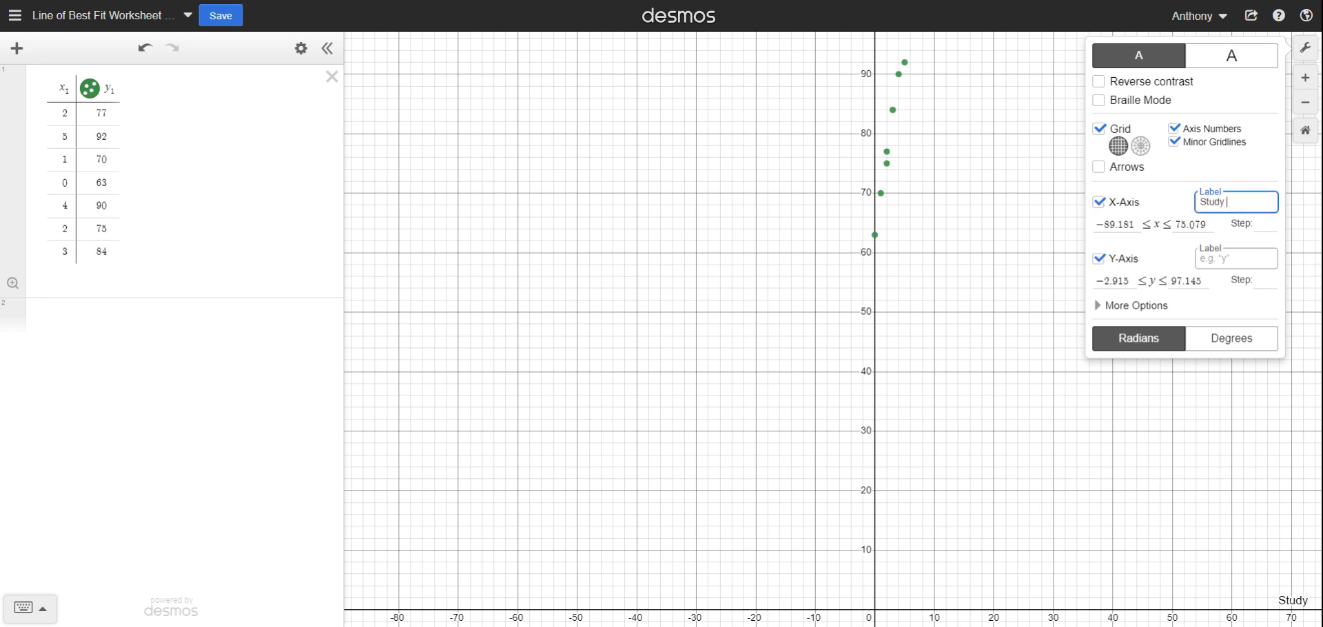
type("Hours")
left_click(1228, 258)
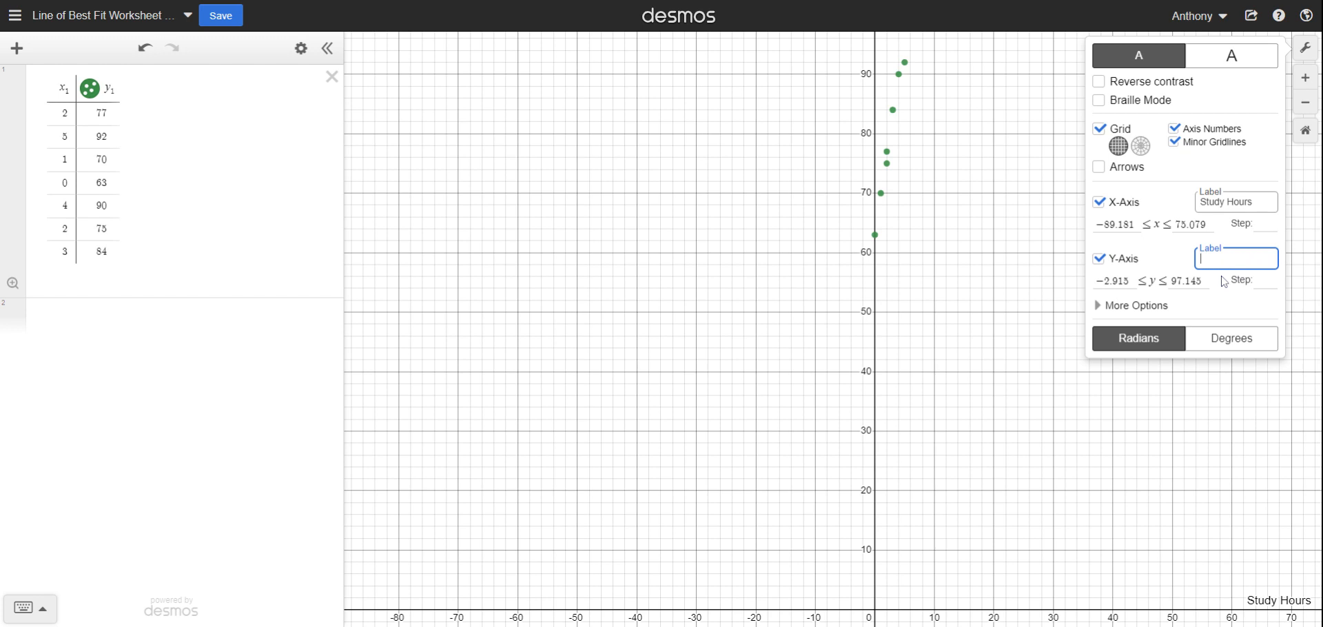
type("Grades")
left_click(1231, 65)
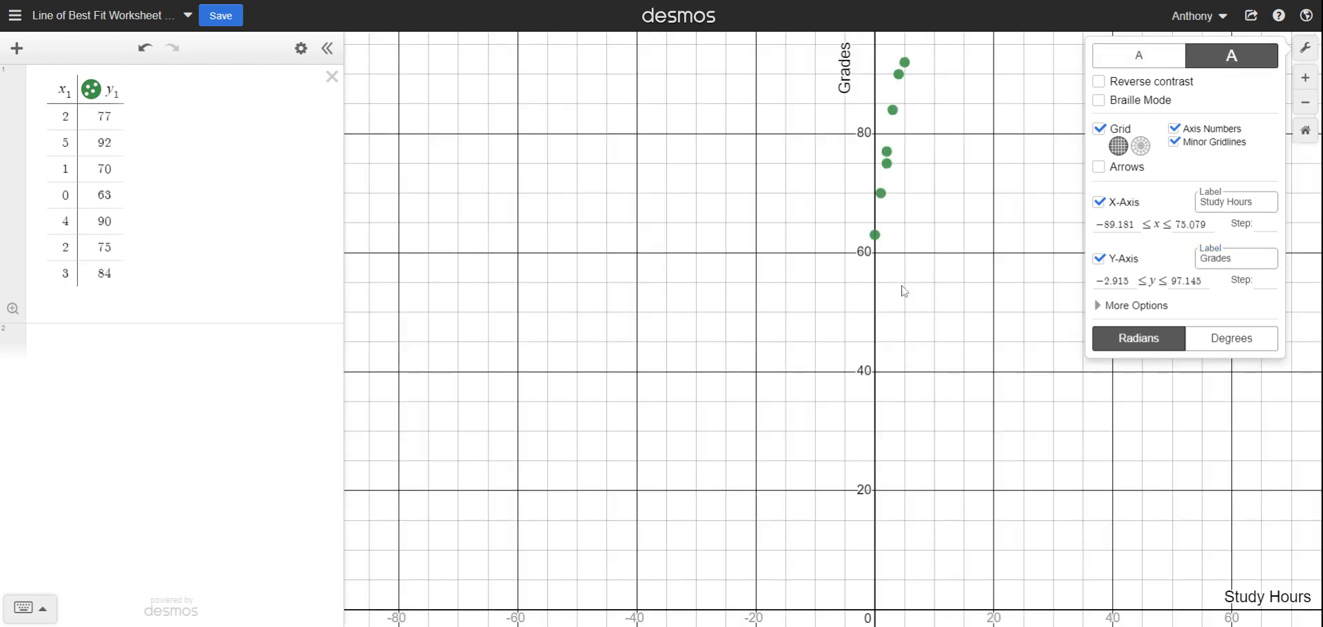
Reframe the graph to show mainly the first quadrant, with both axis labels and grades up to 100 in view.
left_click_drag(943, 329, 784, 339)
scroll(776, 331, "down", 2)
left_click_drag(889, 357, 849, 362)
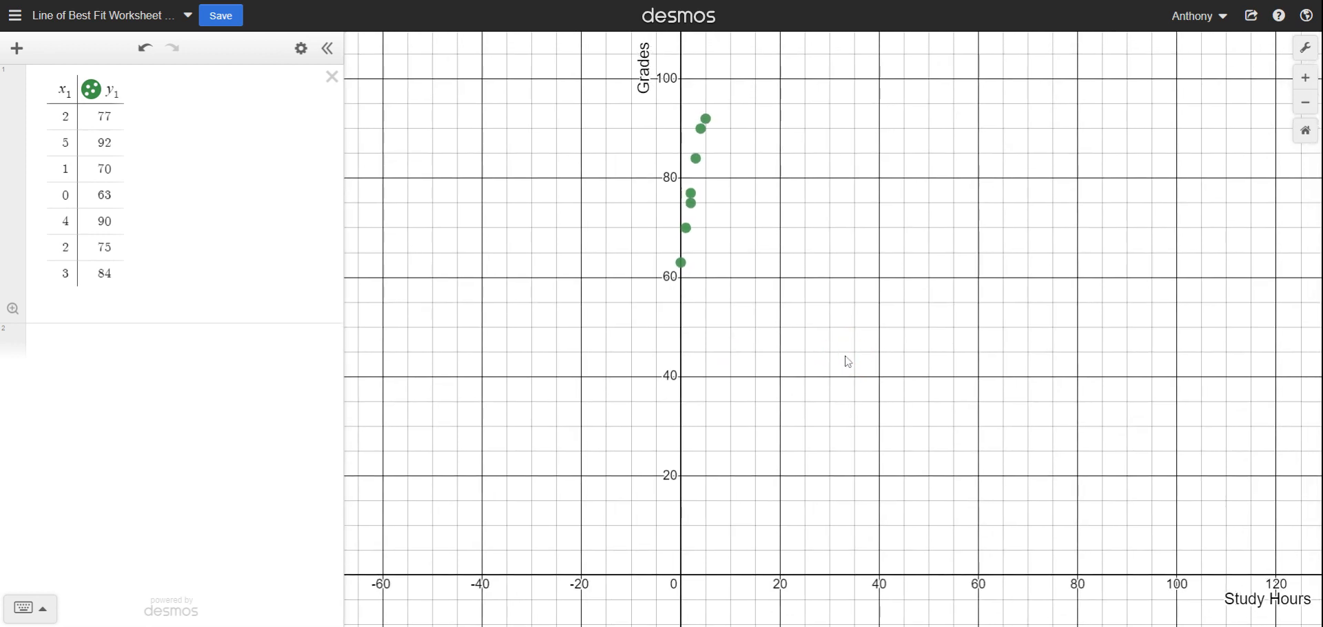
left_click(1303, 53)
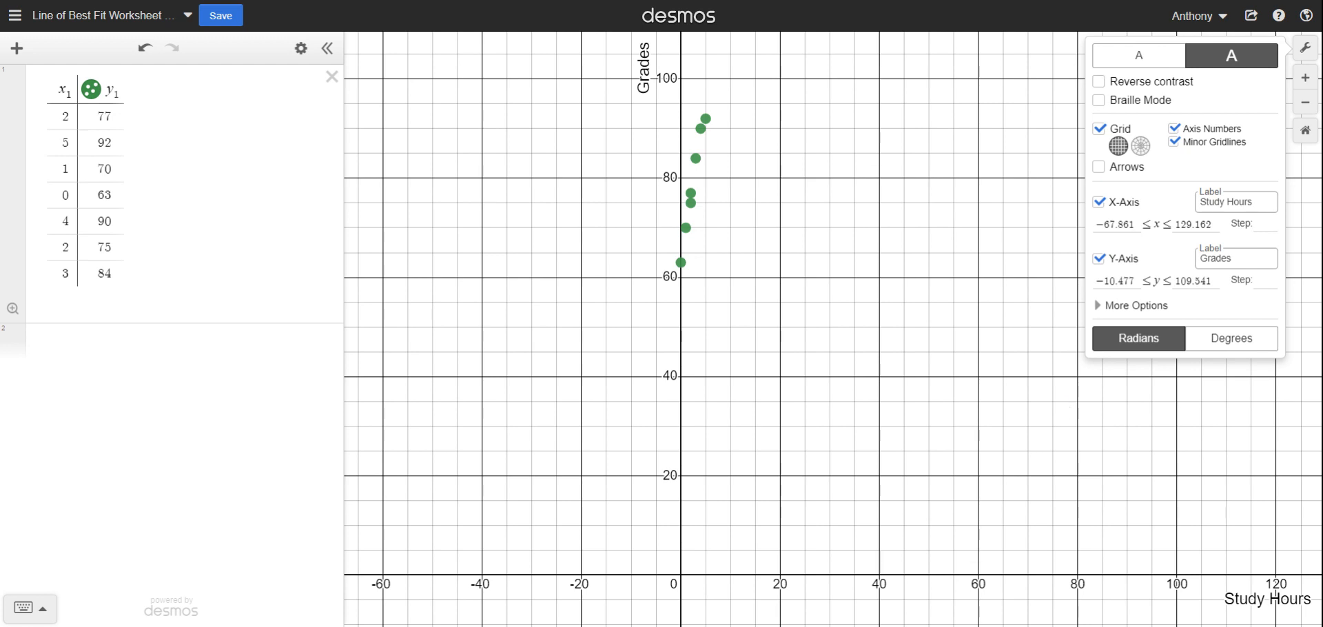
left_click(1065, 407)
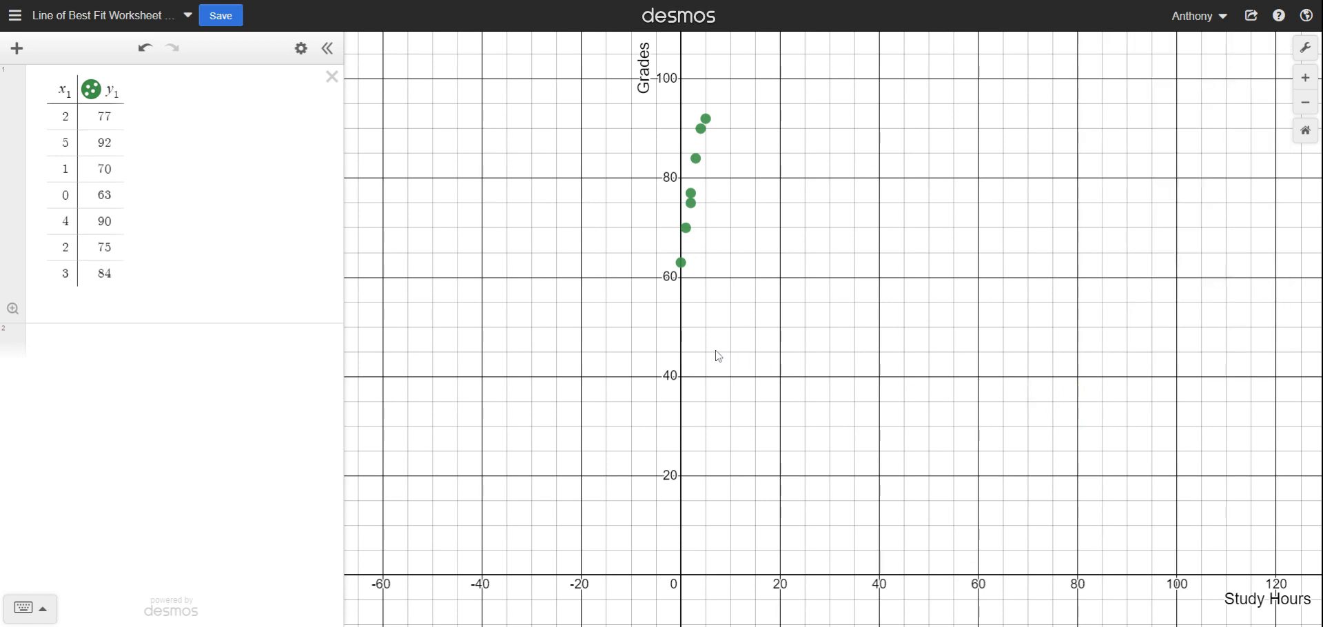
left_click_drag(1064, 332, 935, 350)
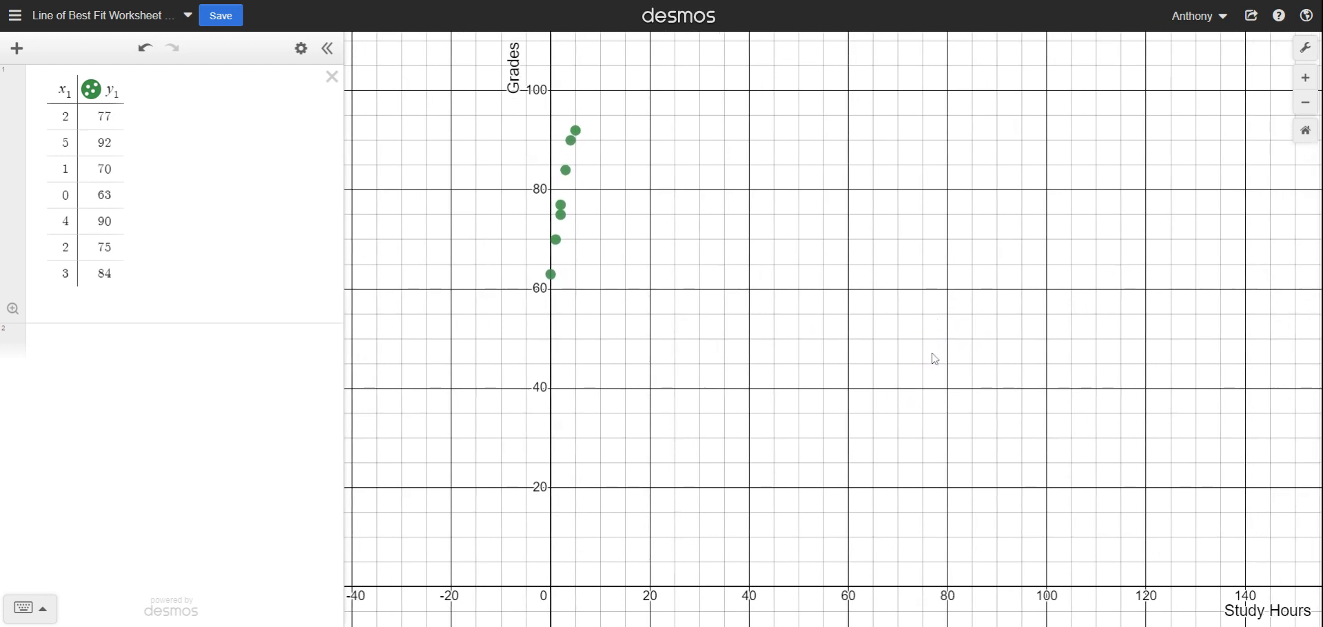
Save the graph and open the image export options for sharing it.
left_click(221, 21)
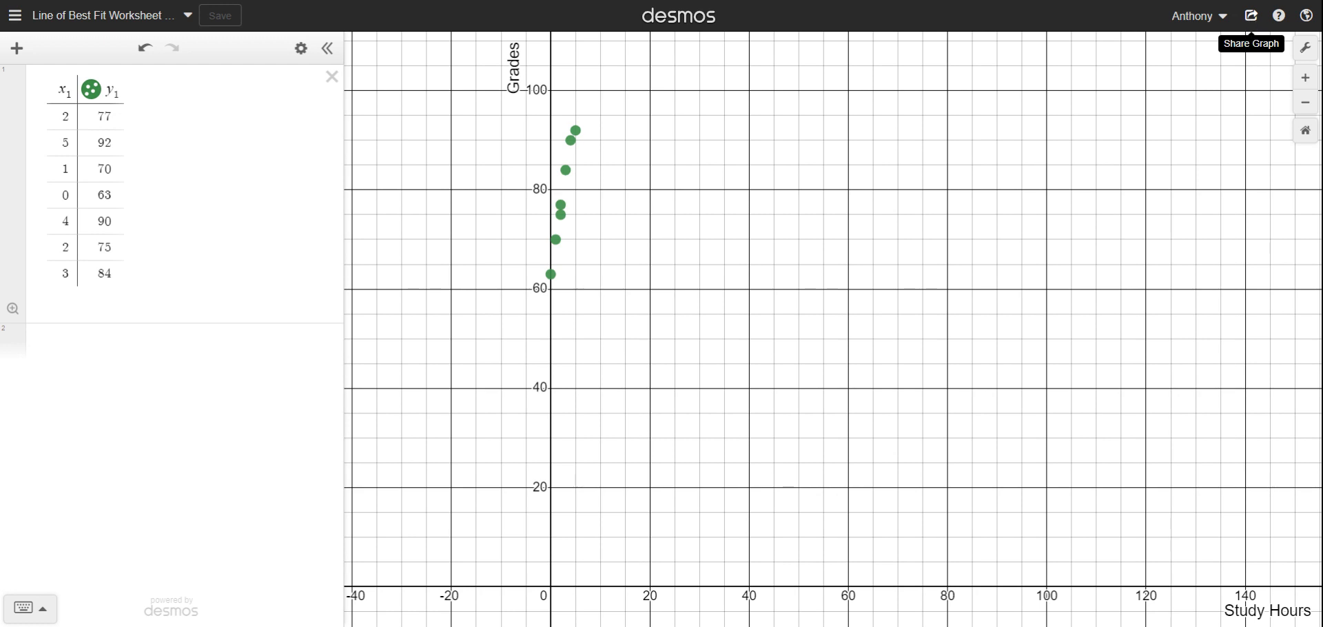
left_click(1250, 16)
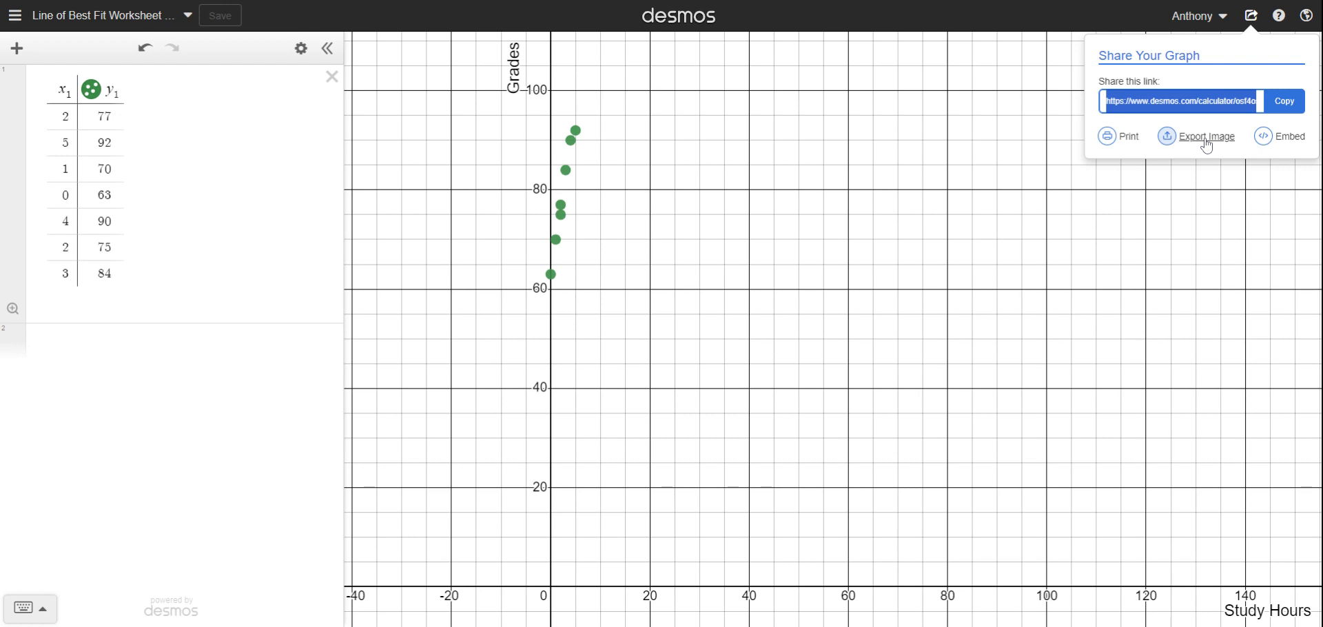
left_click(1167, 136)
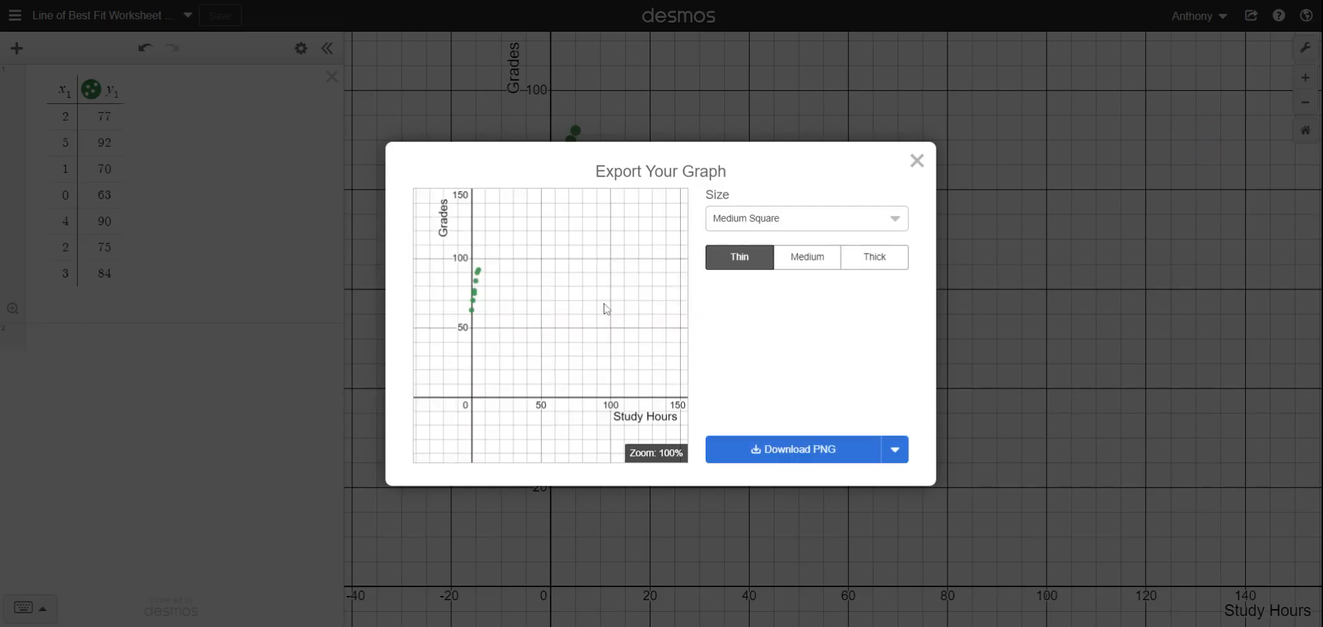
Preview the export at the Small Square and Large Square sizes, and return the size to Medium Square.
left_click(742, 228)
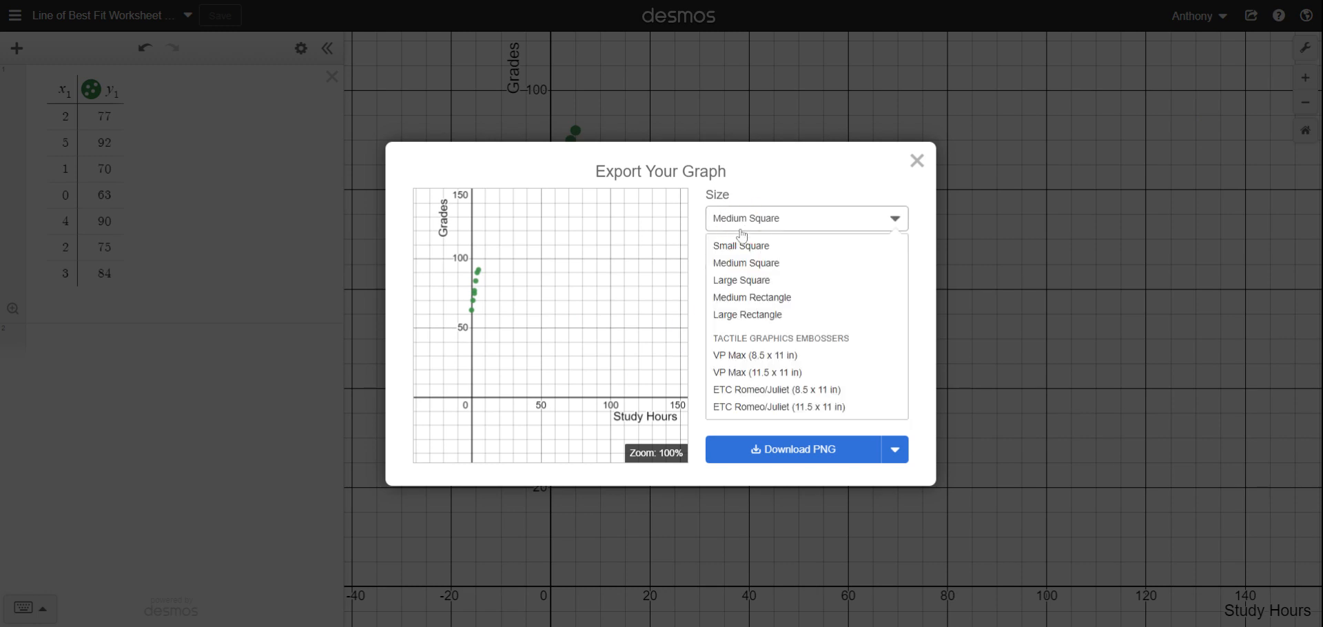
left_click(741, 246)
left_click(747, 224)
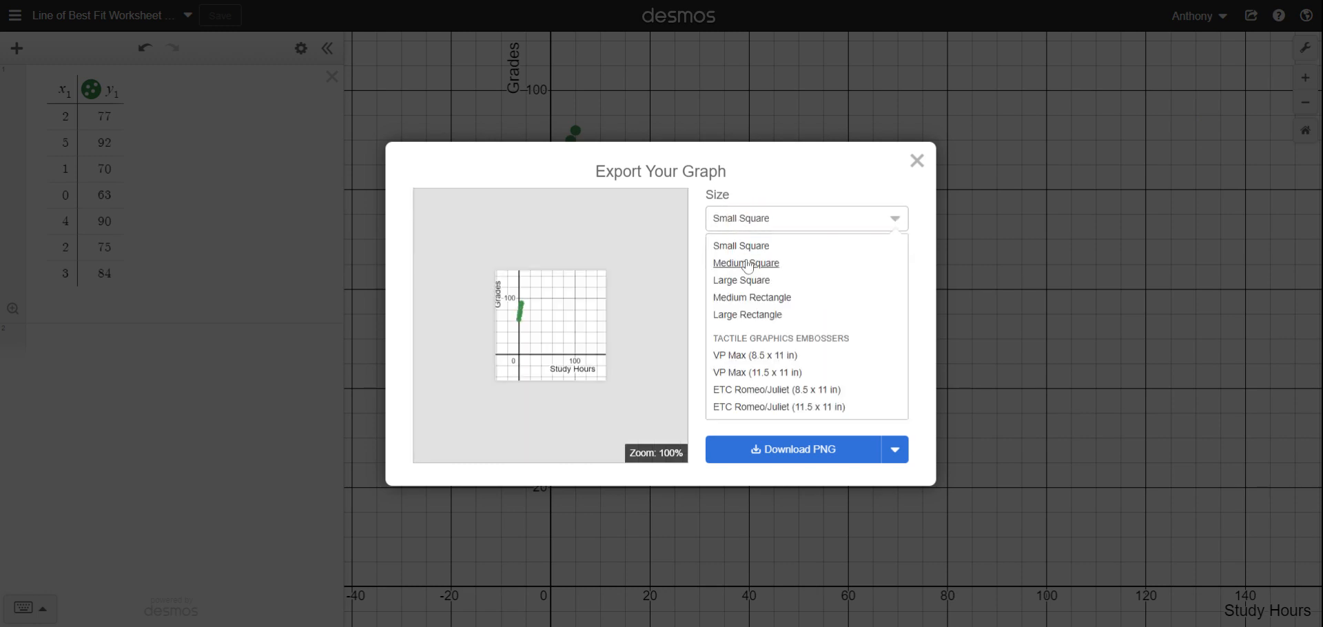
left_click(743, 281)
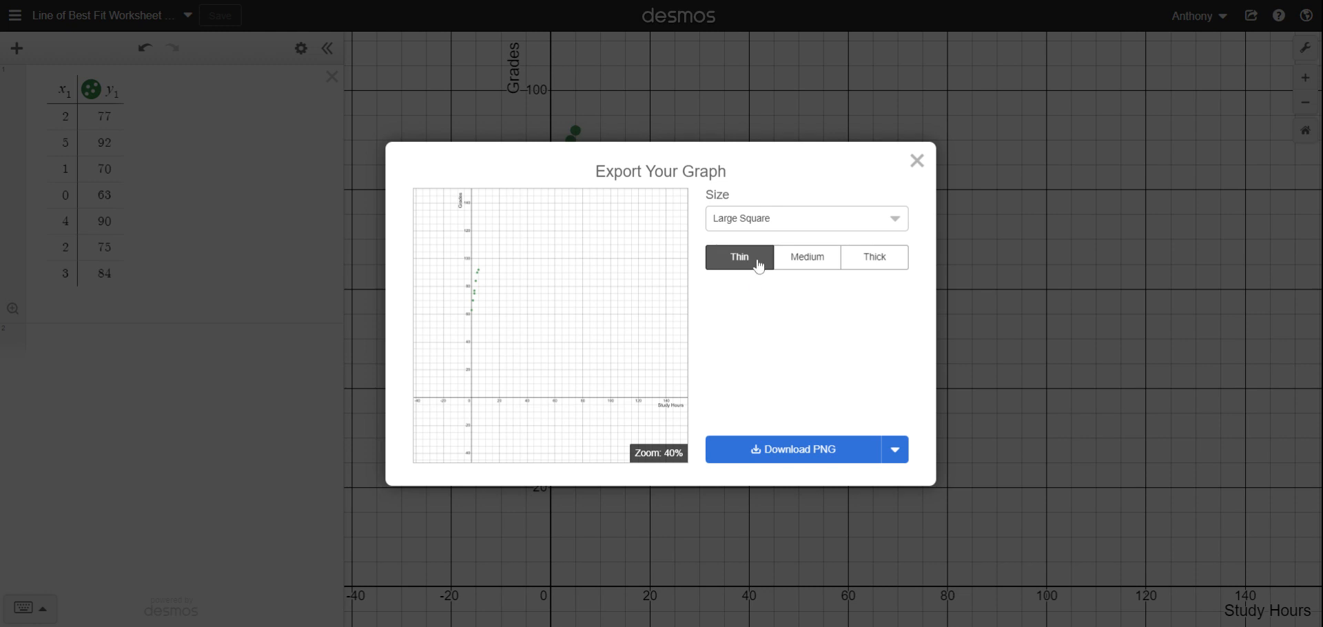
left_click(773, 214)
left_click(758, 260)
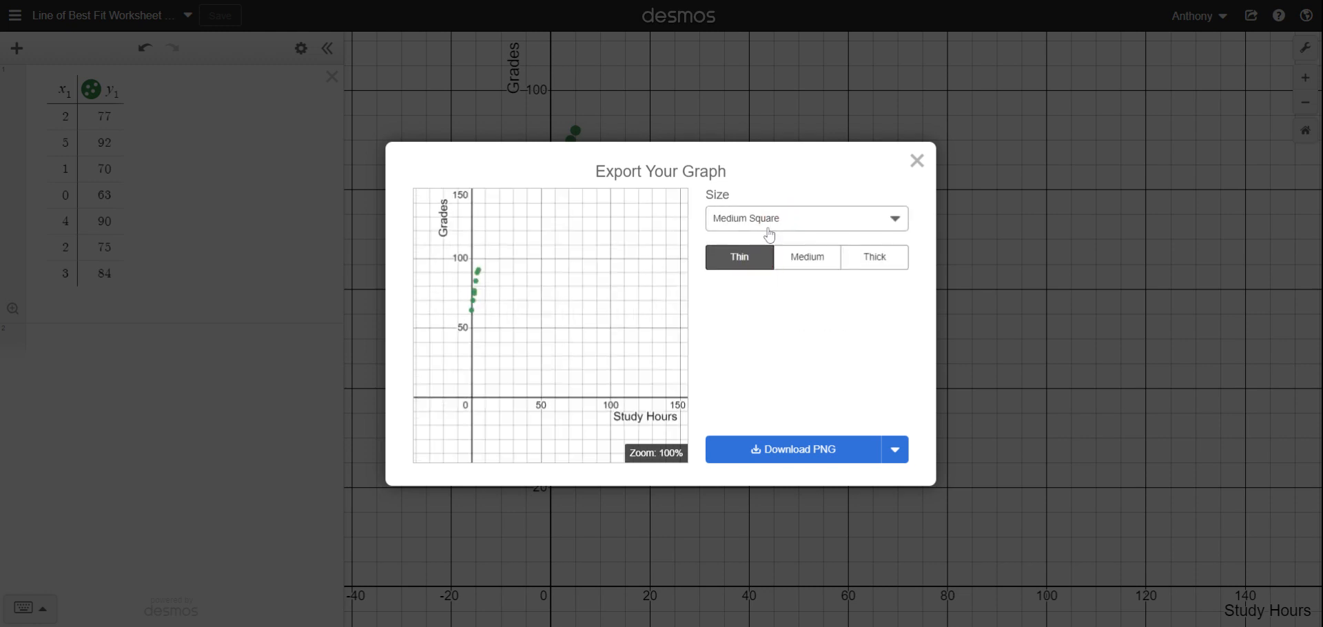
Preview the export at the Medium Rectangle and Large Rectangle sizes, and set the size back to Medium Square.
left_click(769, 227)
left_click(753, 298)
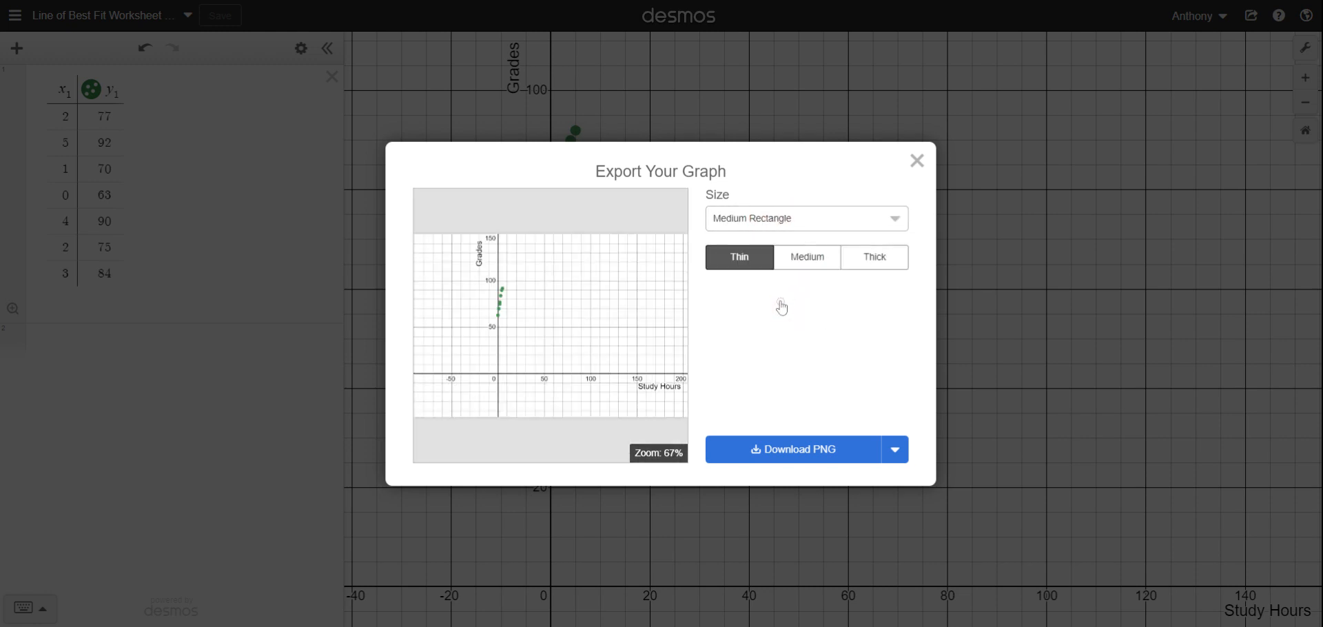
left_click(750, 224)
left_click(751, 317)
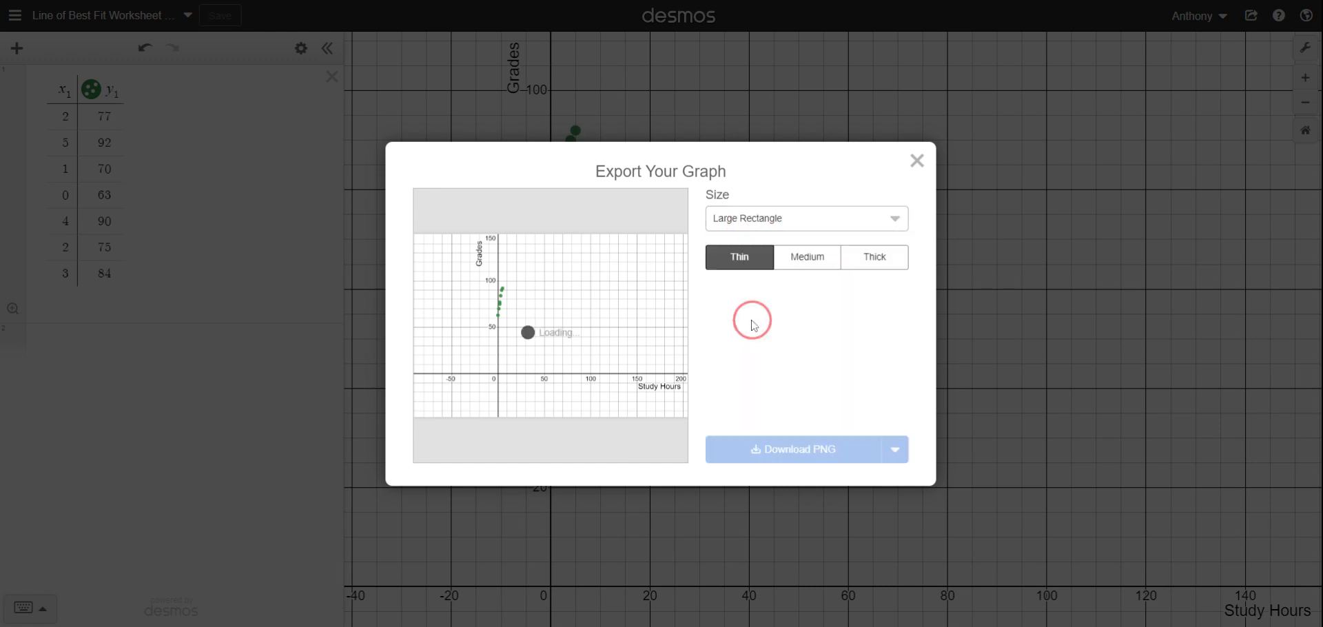
left_click(763, 218)
left_click(759, 261)
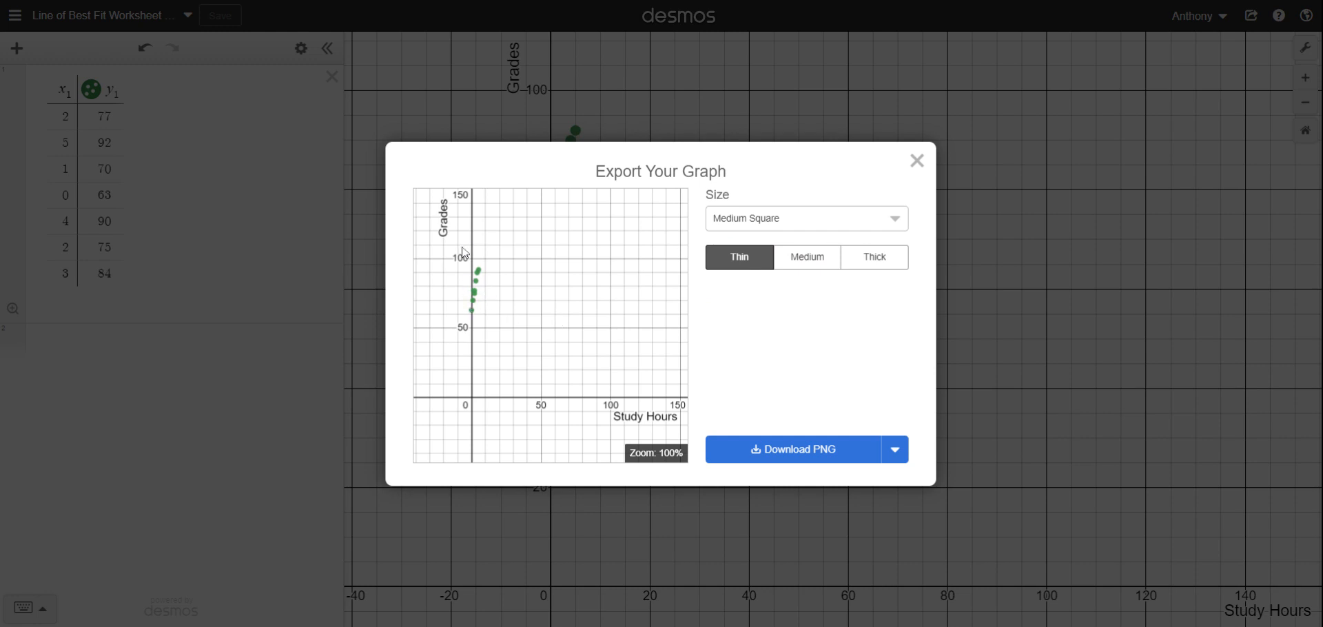
Preview the exported graph with Medium and Thick lines, and set the thickness back to Thin.
left_click(804, 256)
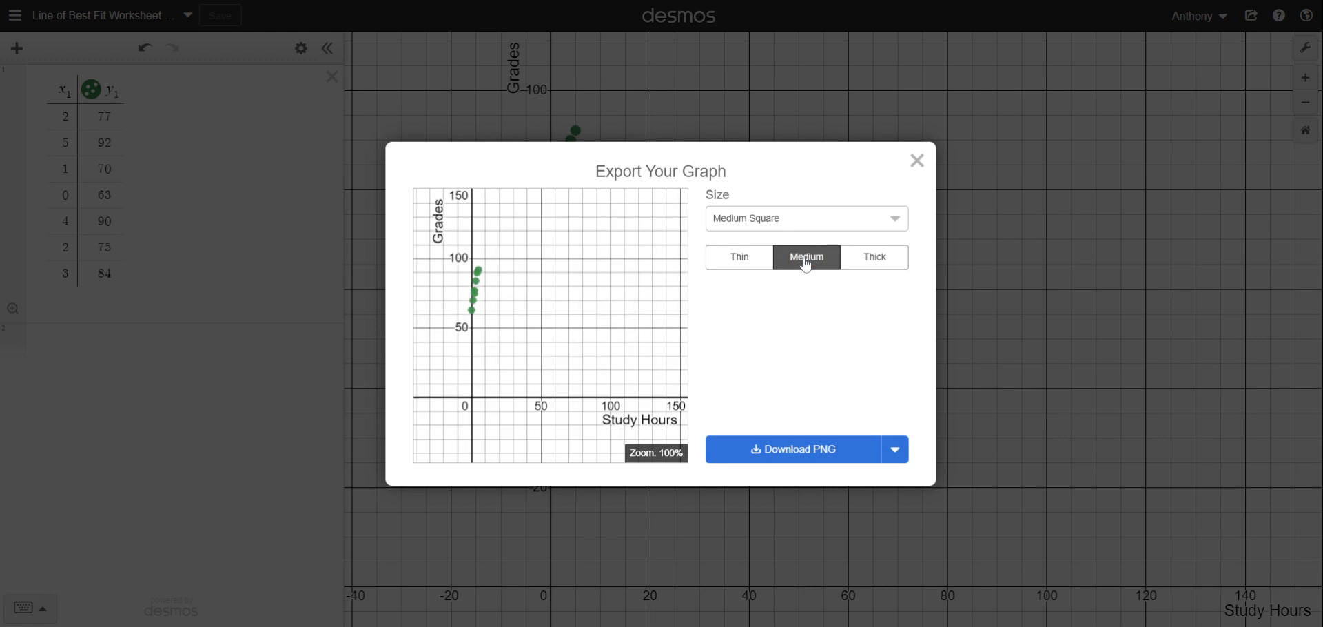
left_click(875, 262)
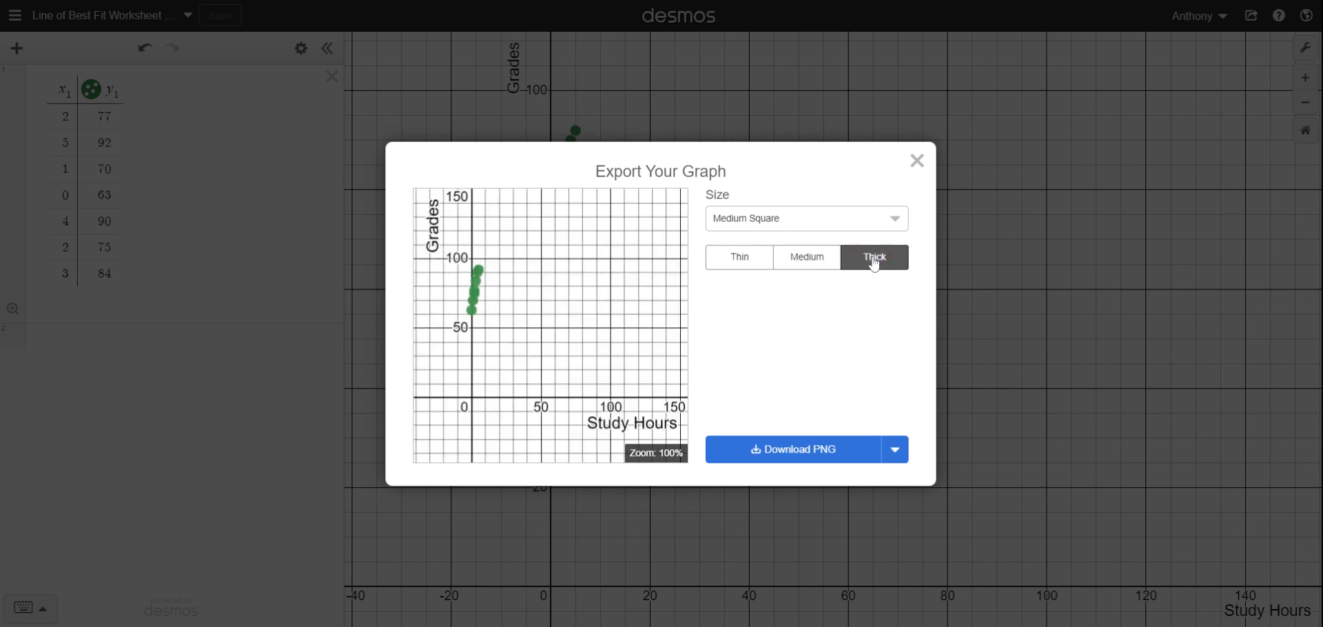
left_click(799, 266)
left_click(748, 266)
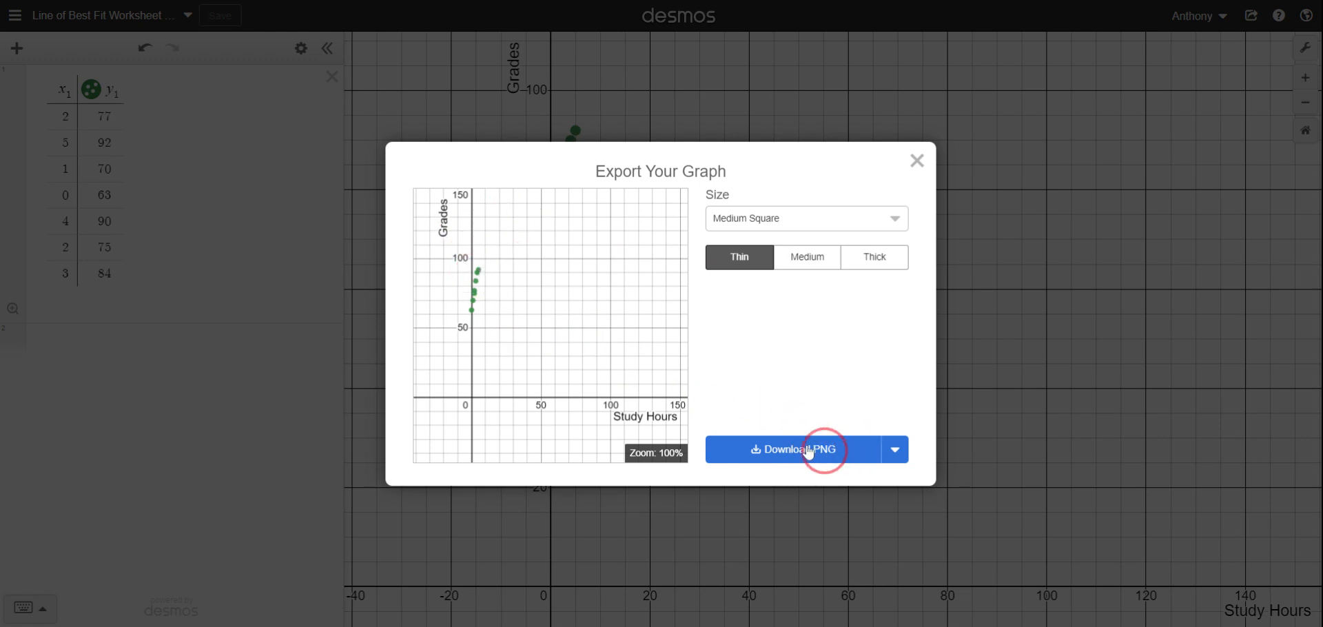
Check the alternative download format and download the Medium Square graph with thin lines as a PNG.
left_click(898, 449)
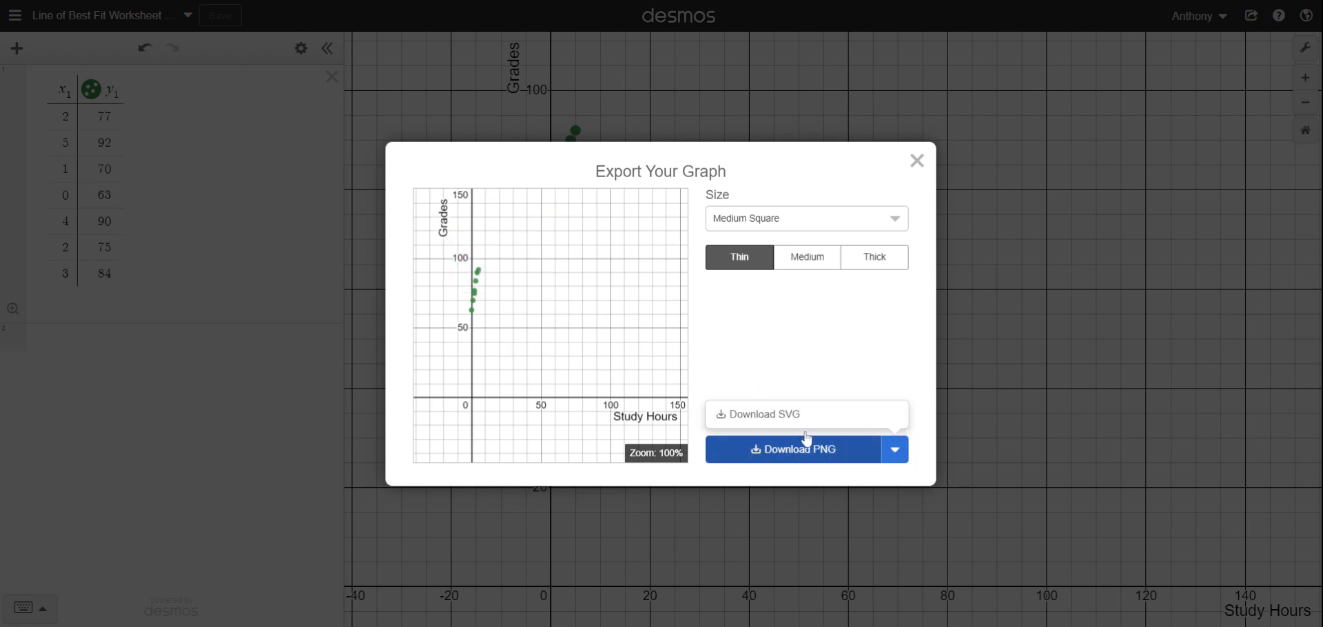
left_click(765, 419)
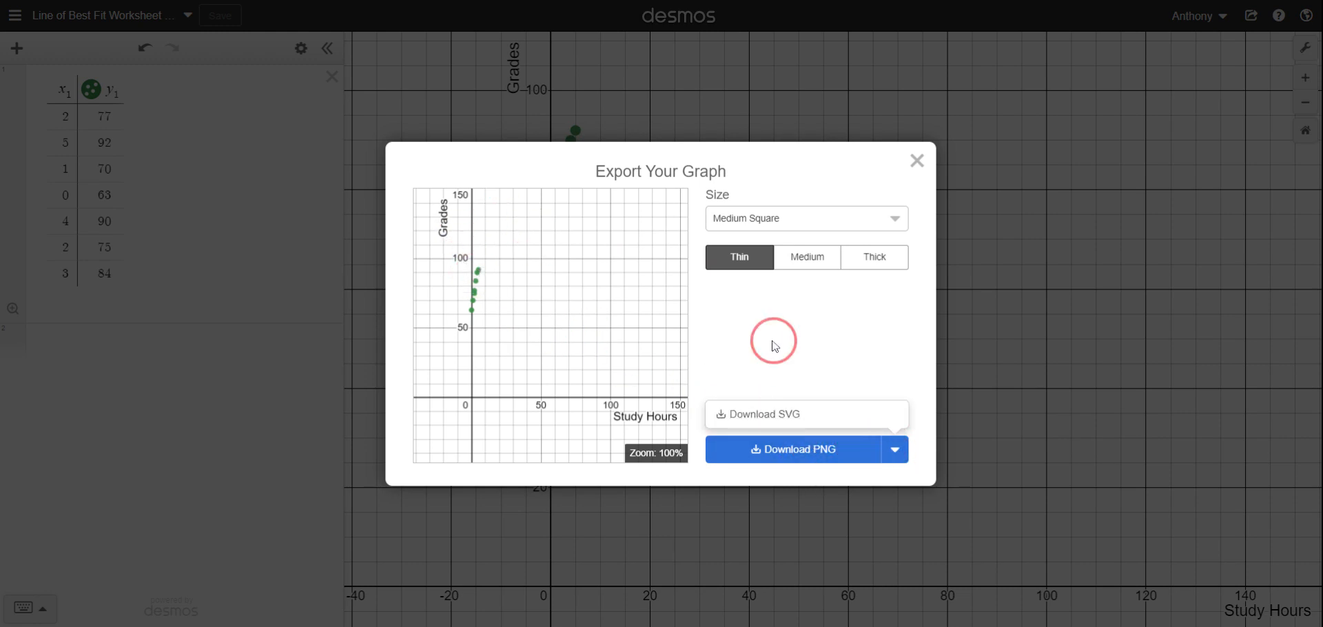
left_click(808, 451)
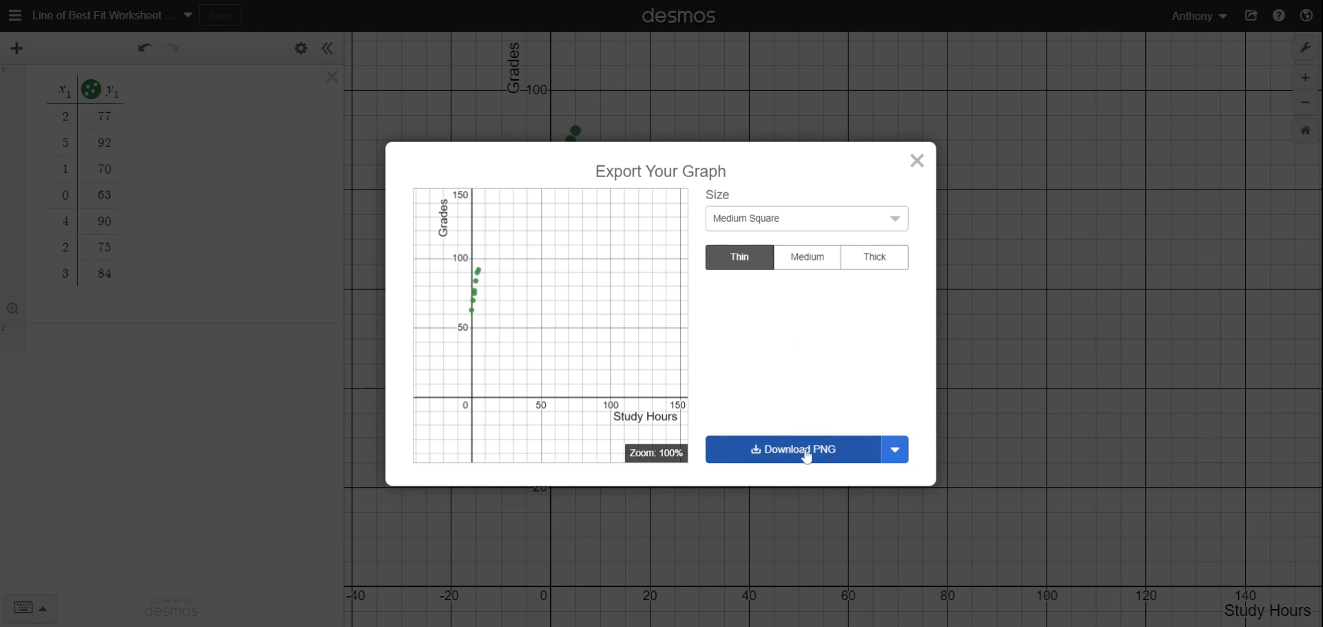